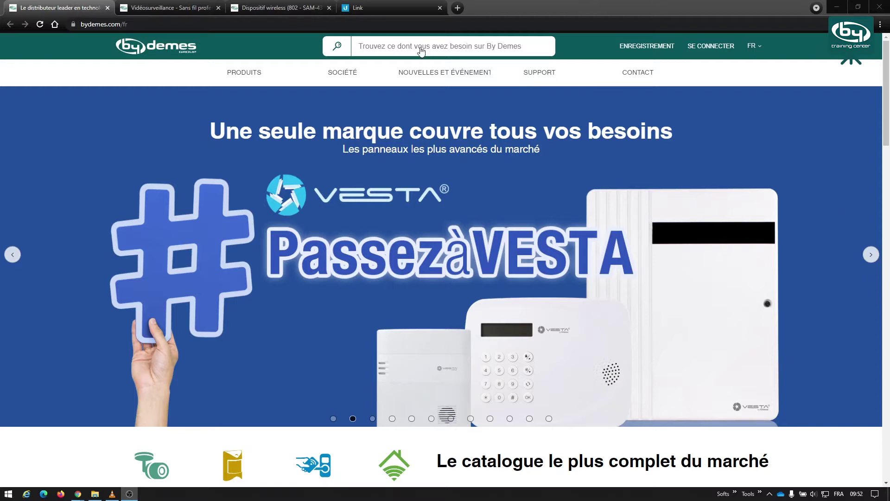
- Browse the SAM-4378 (NS-5ACL) page's characteristics and related products such as SAM-4383
left_click(140, 9)
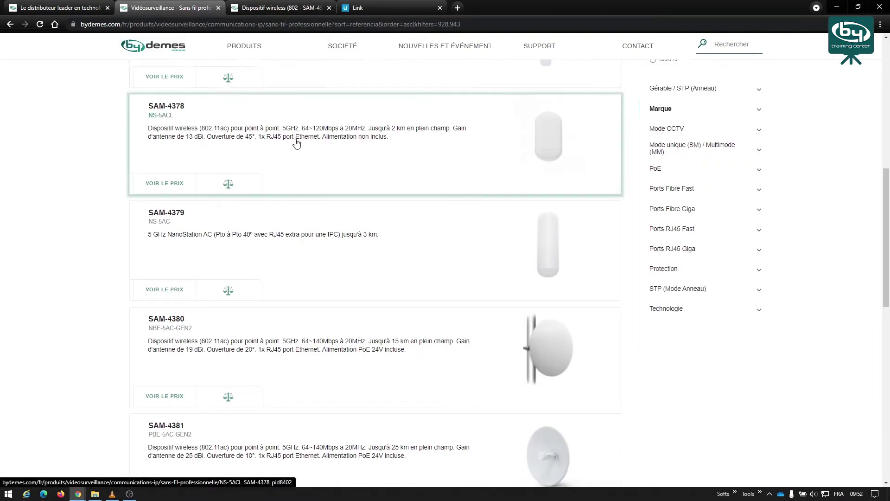
scroll(296, 144, "down", 1)
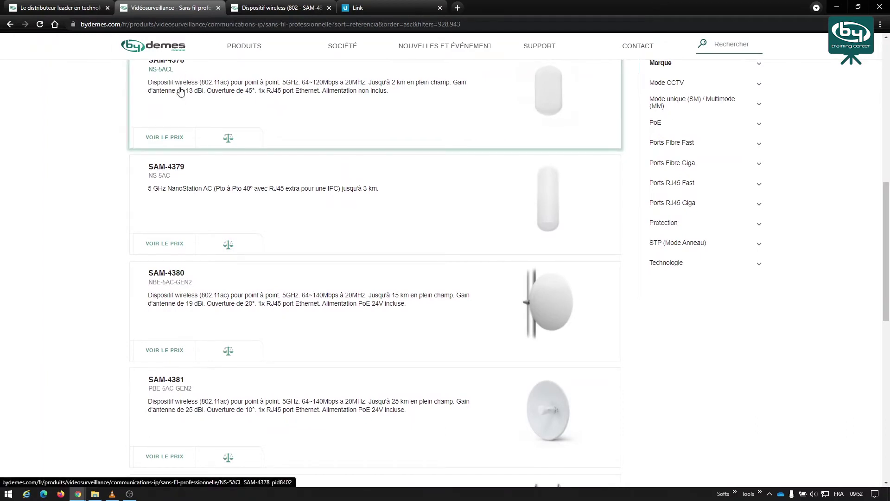
scroll(181, 93, "up", 1)
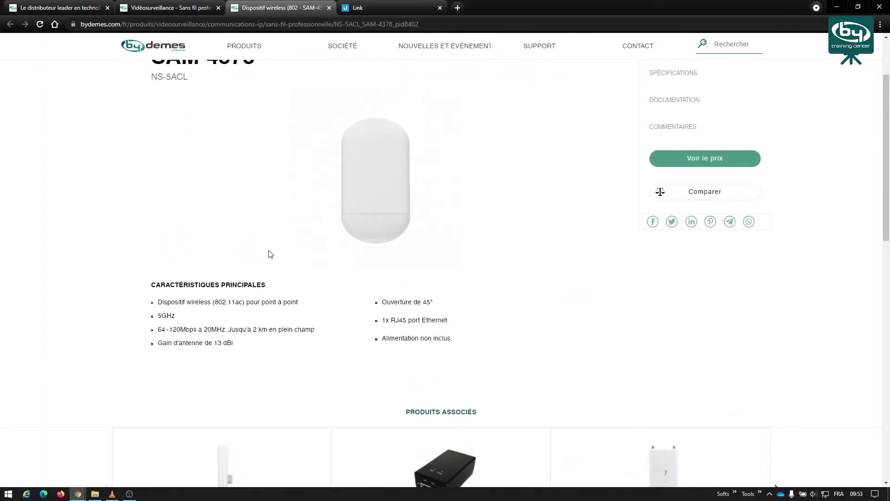
scroll(271, 254, "up", 1)
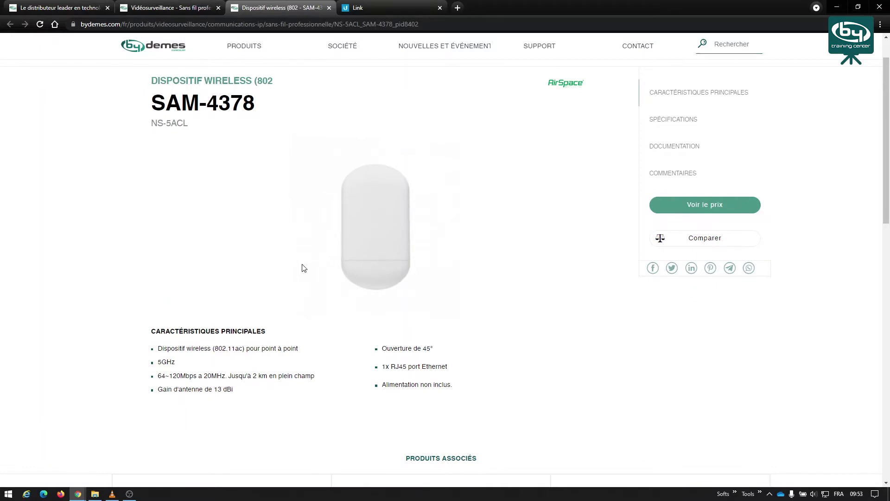
scroll(302, 264, "down", 2)
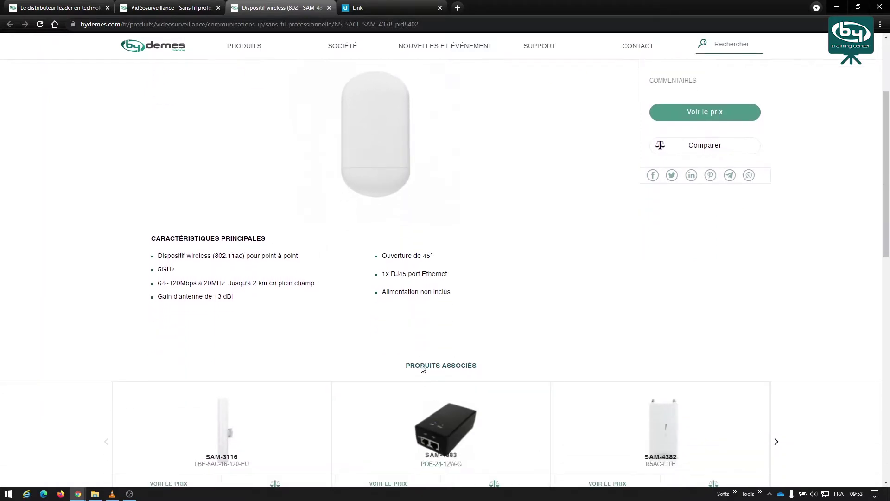
scroll(299, 330, "down", 1)
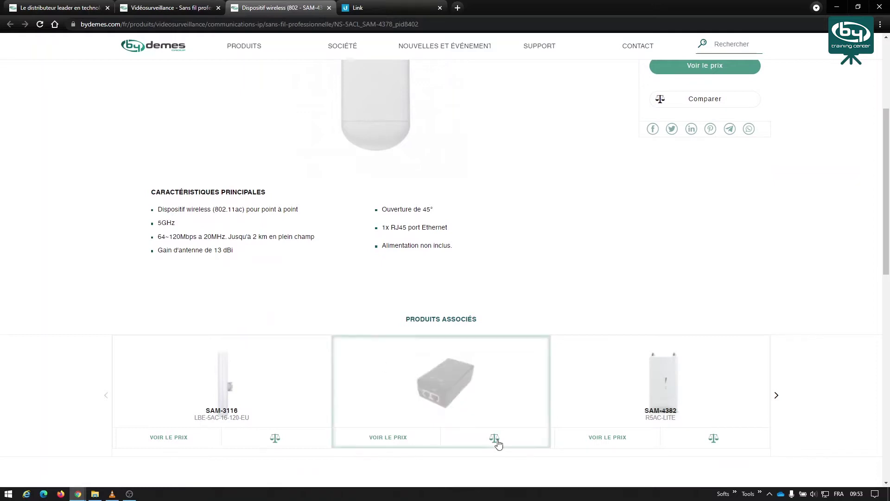
mouse_move(424, 408)
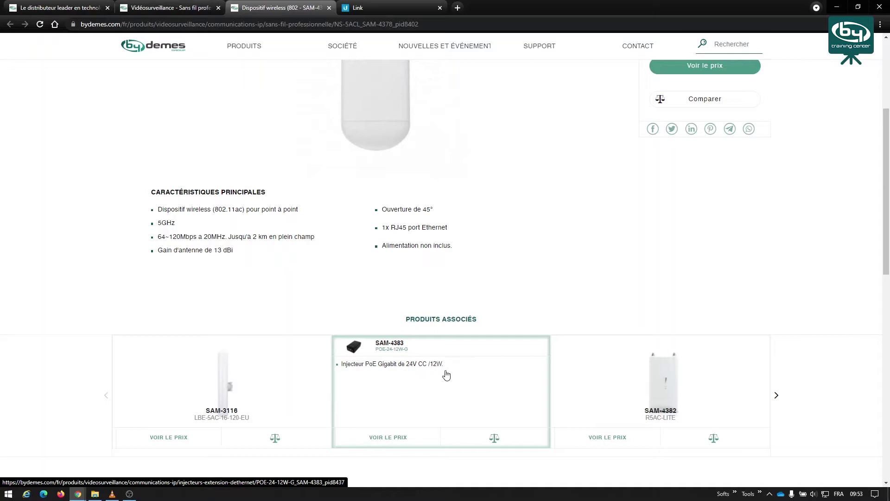
scroll(419, 287, "up", 3)
scroll(420, 287, "up", 1)
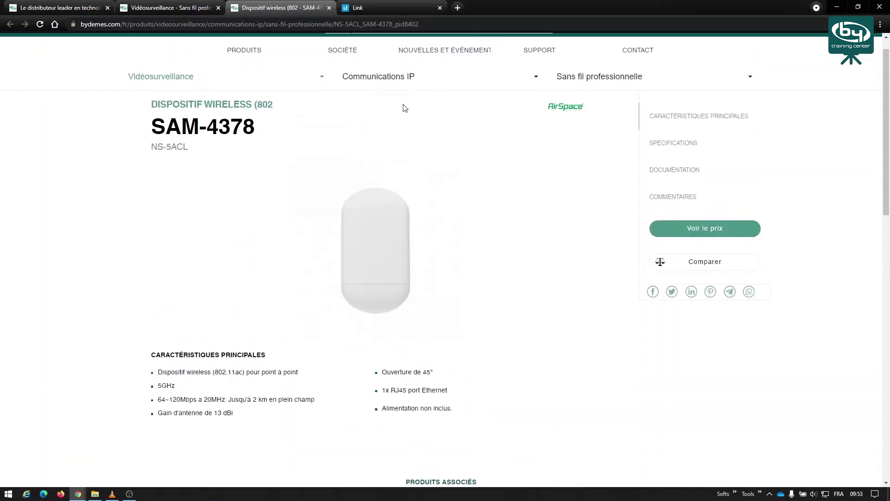
- Switch to airLink and inspect the left NanoStation 5AC Loco node of the 1.56 km link
left_click(366, 10)
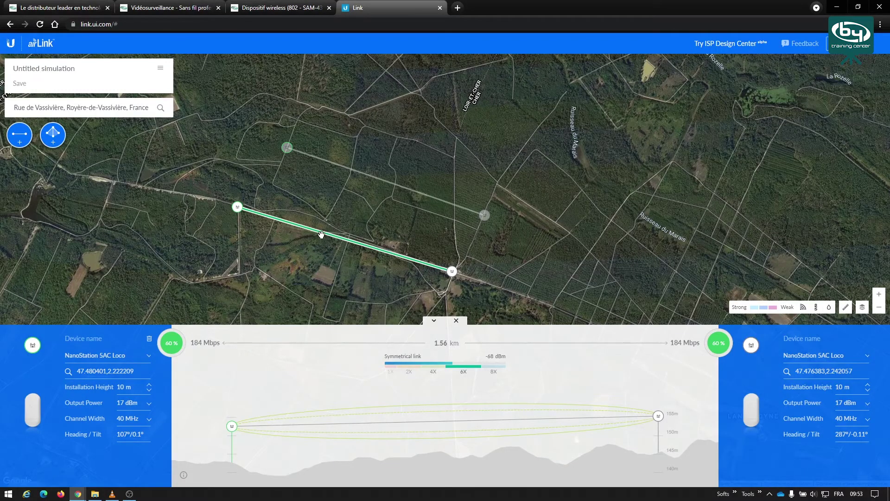
left_click(239, 212)
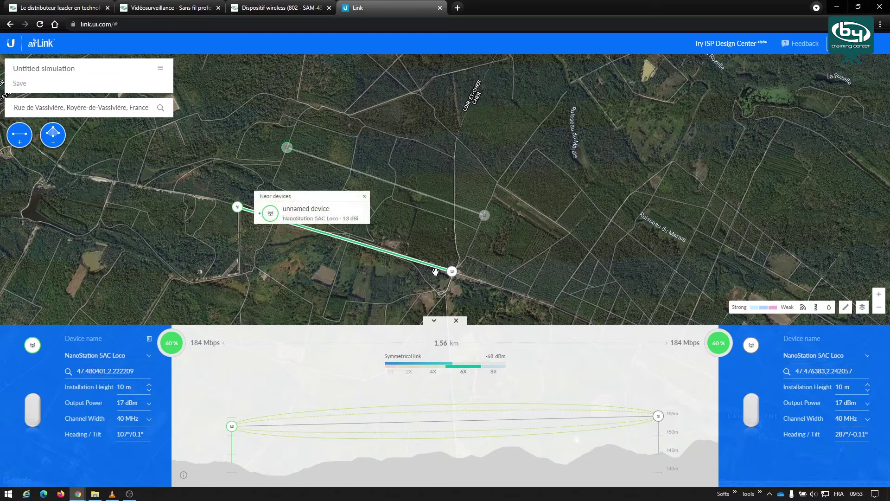
mouse_move(452, 276)
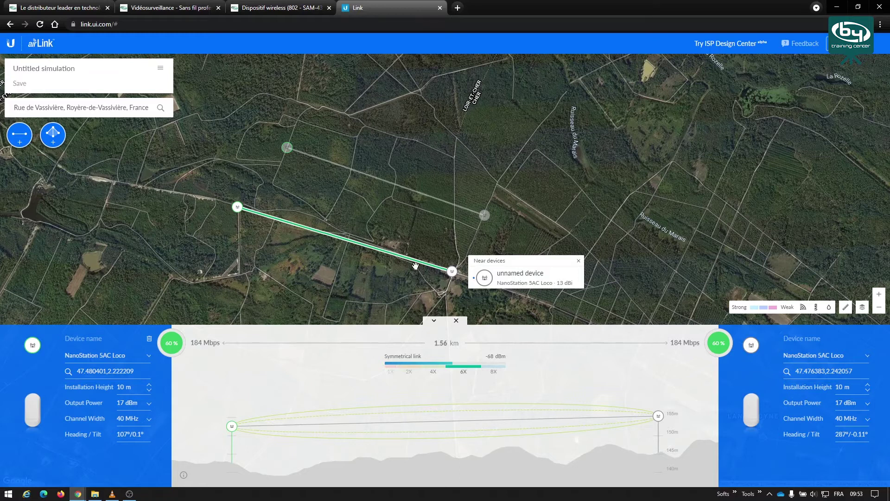
mouse_move(241, 208)
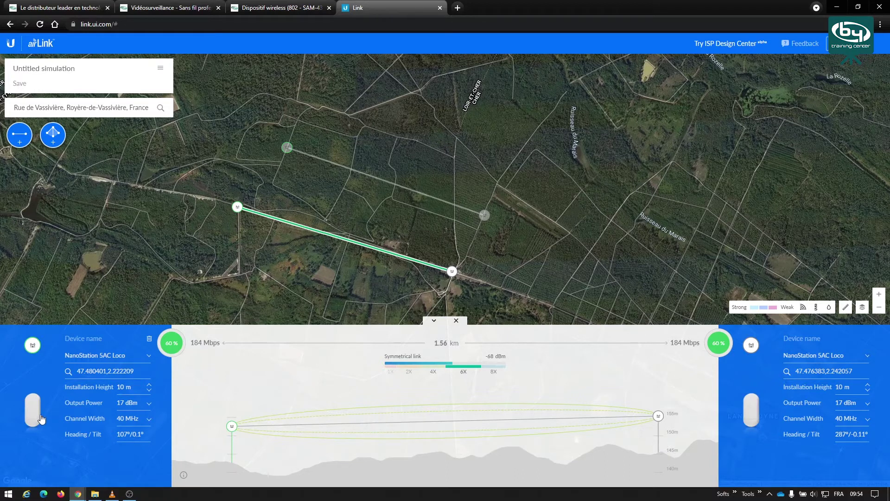
left_click(133, 407)
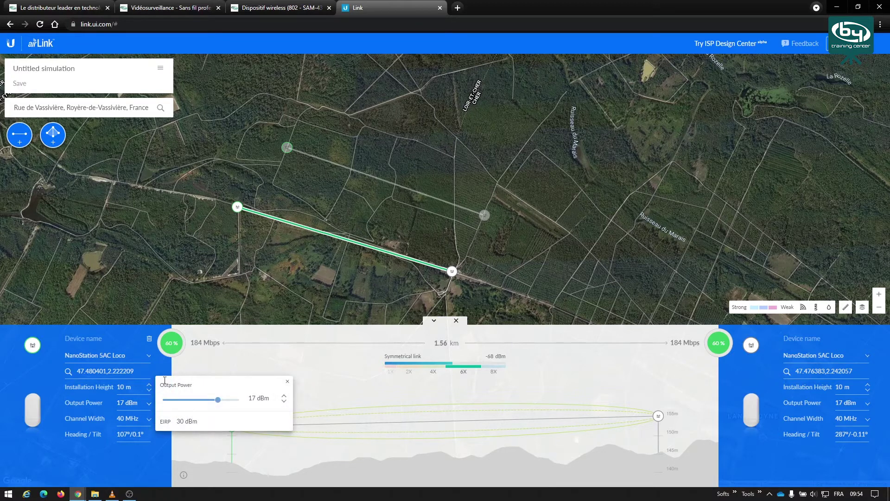
left_click(56, 461)
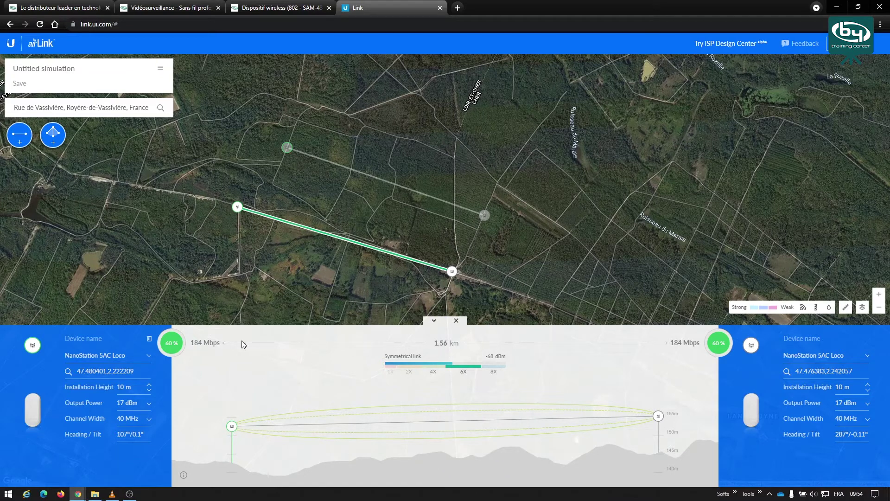
mouse_move(210, 349)
mouse_move(345, 413)
left_click(389, 183)
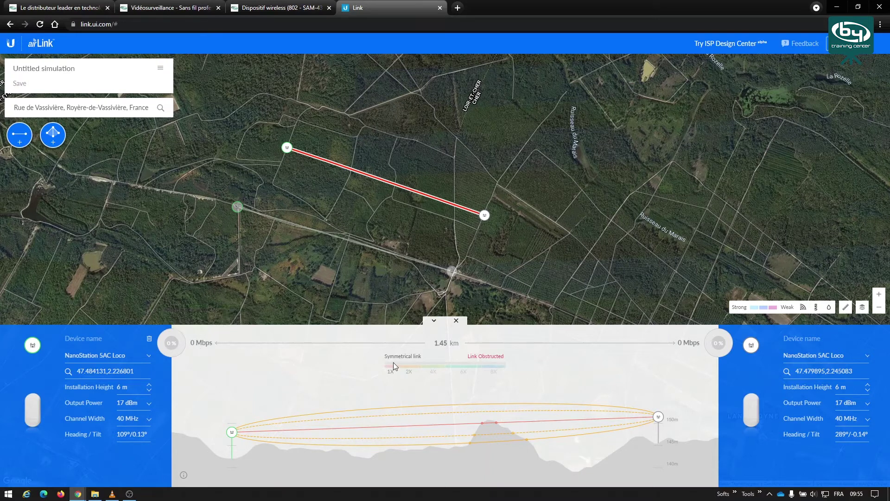
- Raise the installation height of both radios to 10 m to clear the 1.45 km link
mouse_move(491, 450)
left_click(148, 385)
left_click(149, 384)
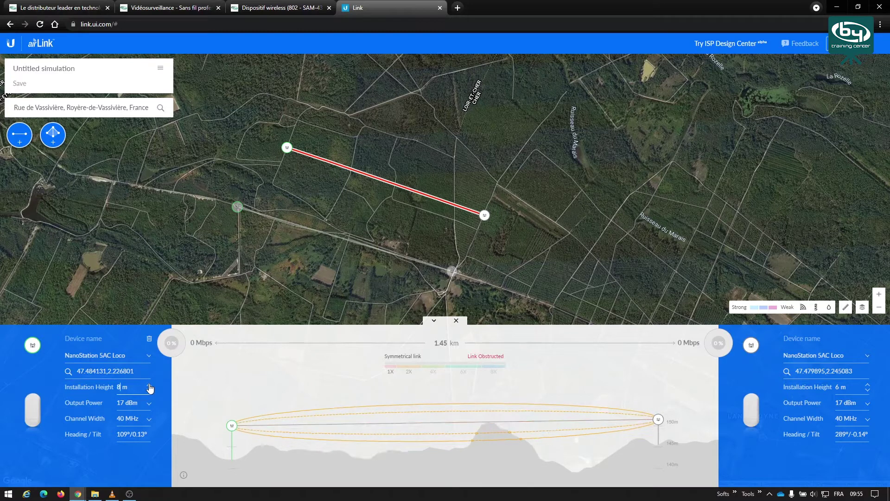
left_click(149, 385)
left_click(148, 384)
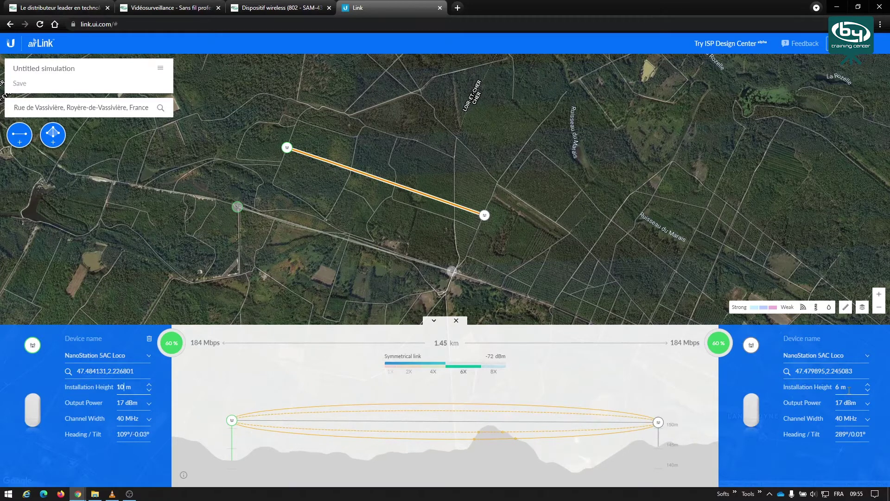
left_click(868, 385)
left_click(868, 385)
left_click(868, 384)
left_click(868, 384)
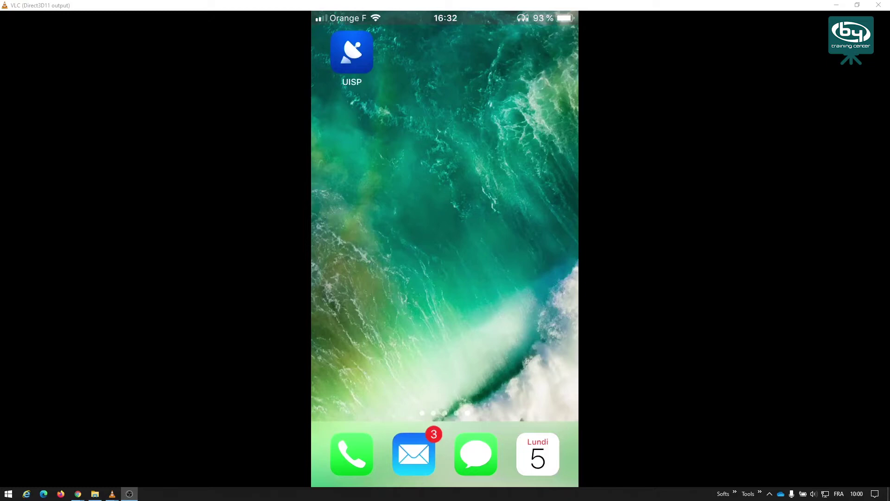
- Switch windows with Alt+Tab to move on from the VLC iPhone mirror
key("alt+Tab")
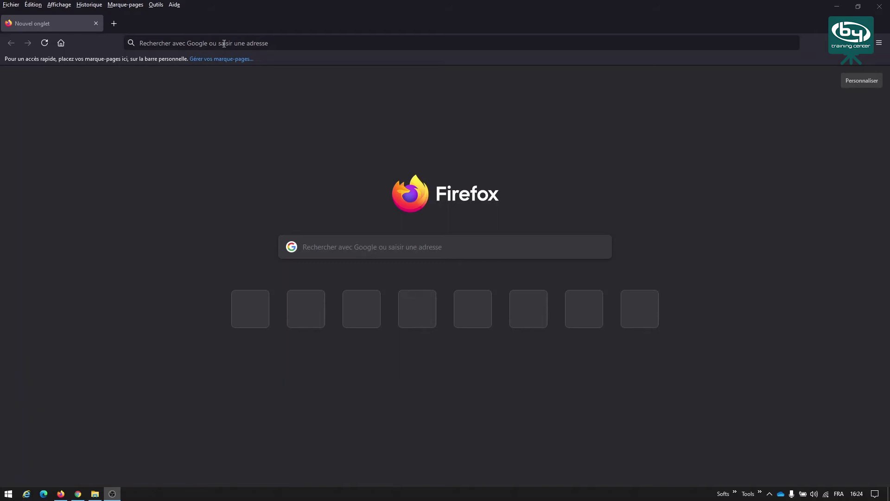
- Browse to 192.168.1.20 and accept the self-signed certificate risk to reach the setup page
left_click(224, 43)
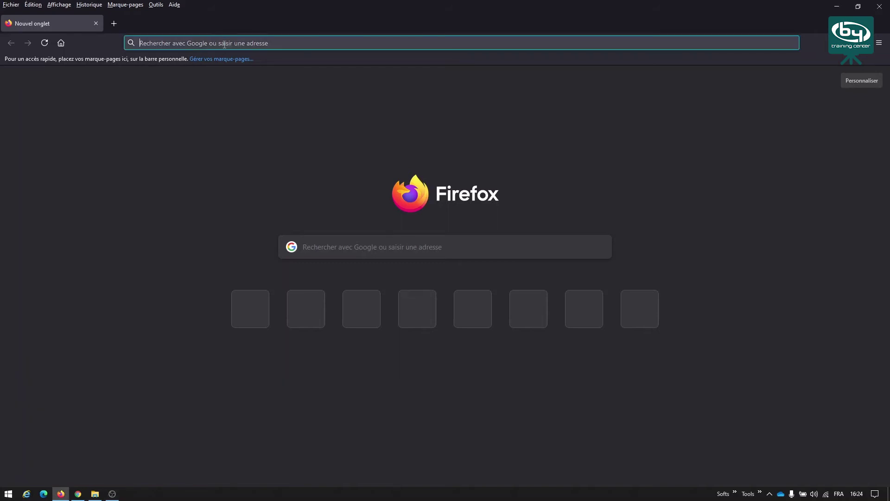
type("192.1")
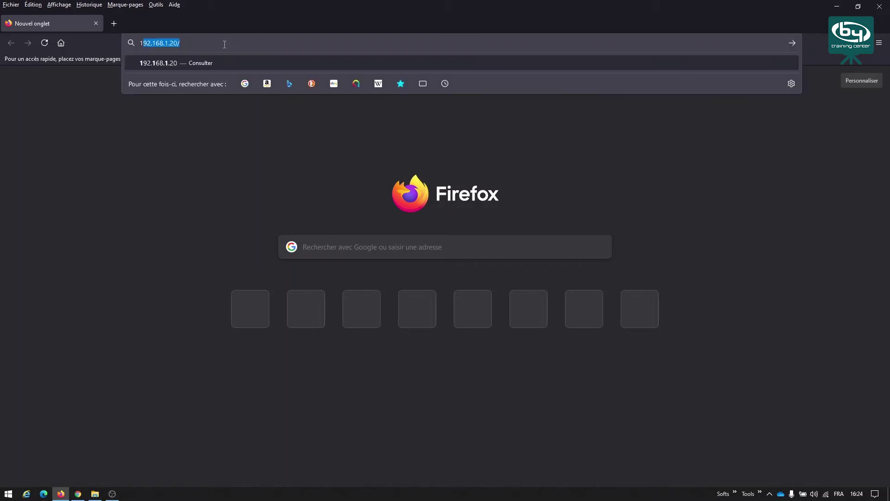
type("68.1.20")
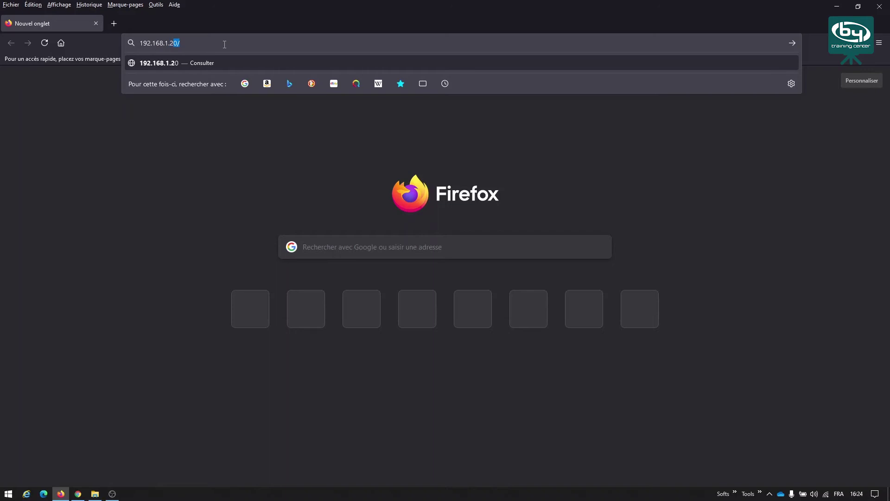
key("Return")
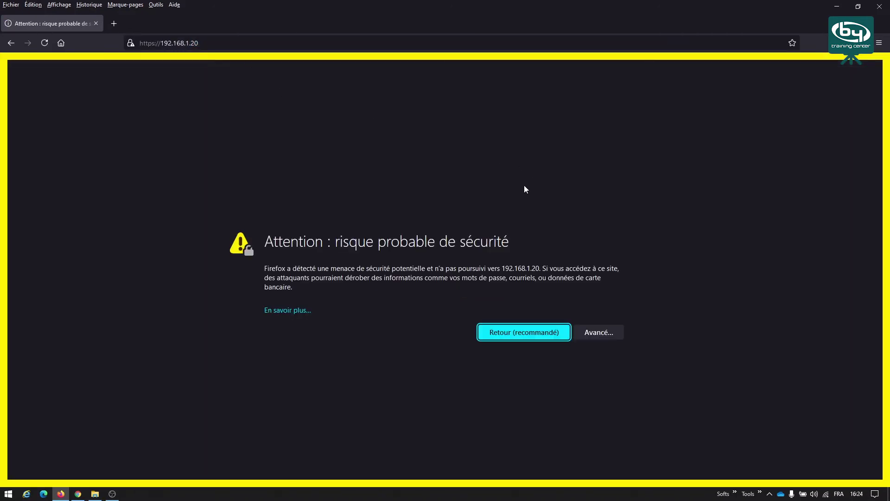
left_click(604, 333)
left_click(559, 482)
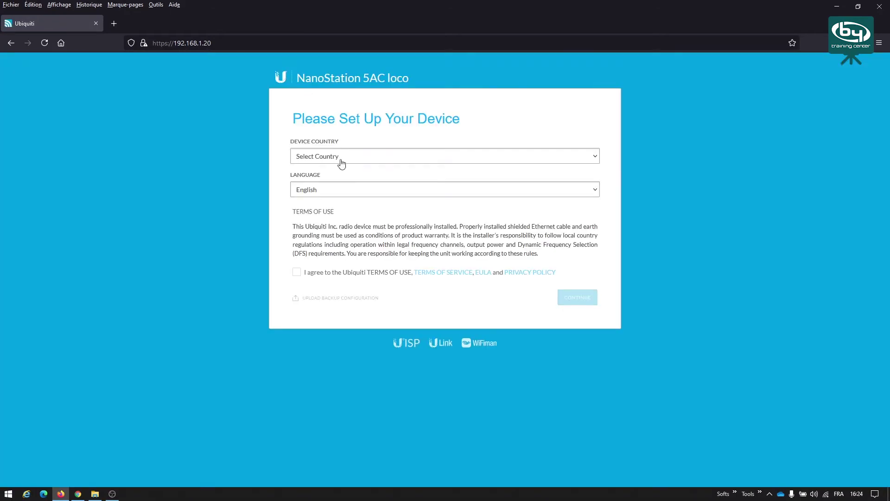
- Set the language to Français and country to France, accept the terms, and continue
left_click(353, 192)
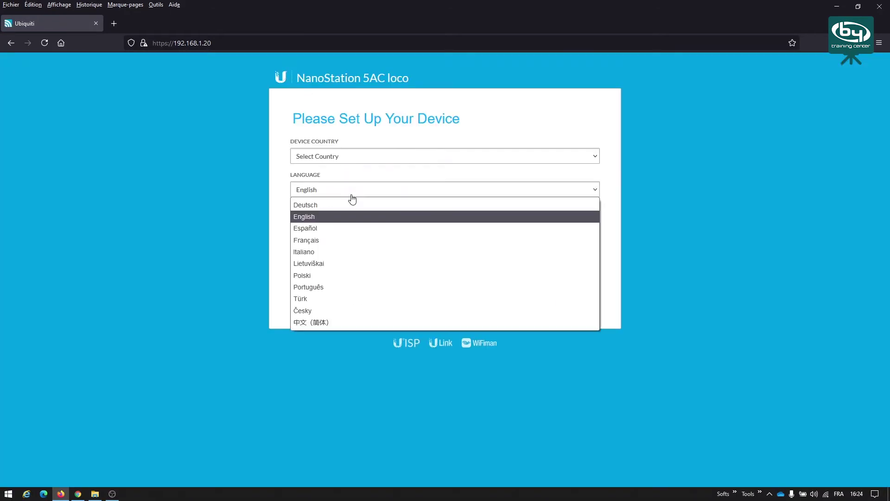
left_click(314, 242)
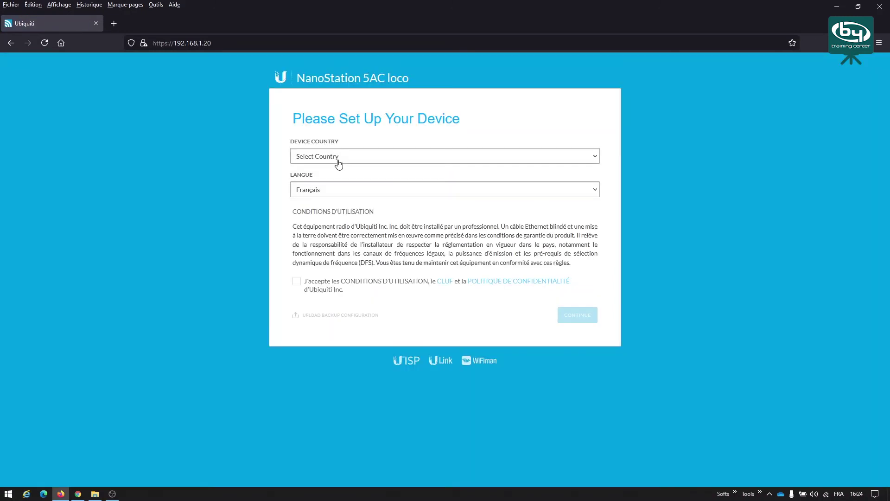
left_click(339, 158)
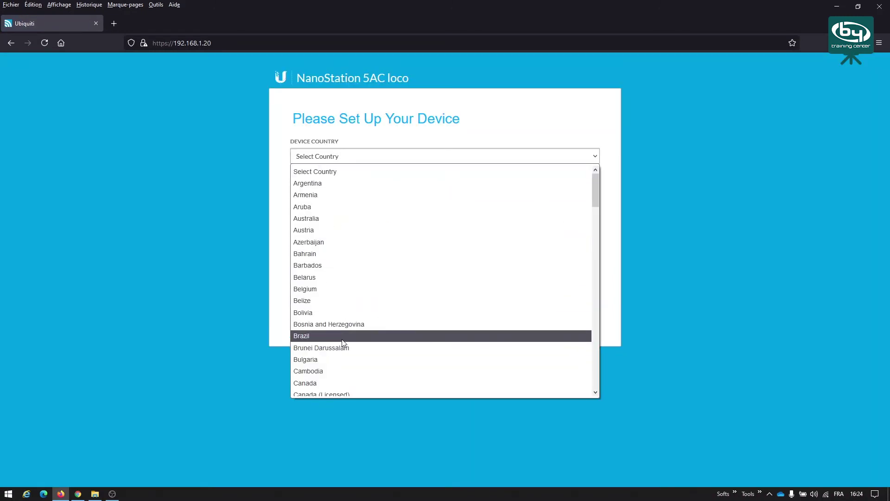
type("fr")
left_click(311, 389)
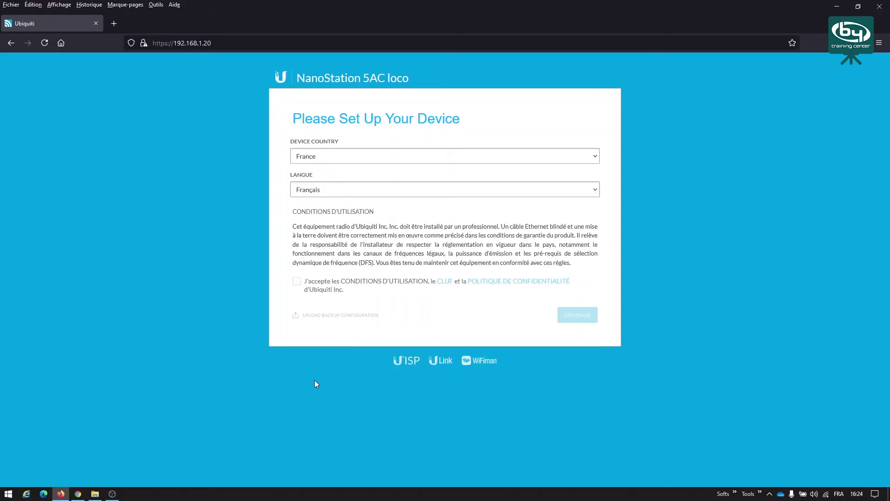
left_click(297, 281)
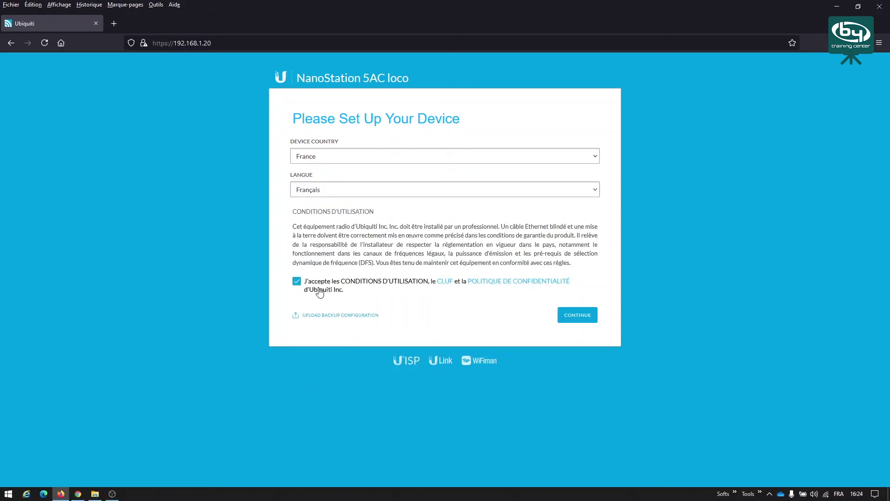
left_click(588, 319)
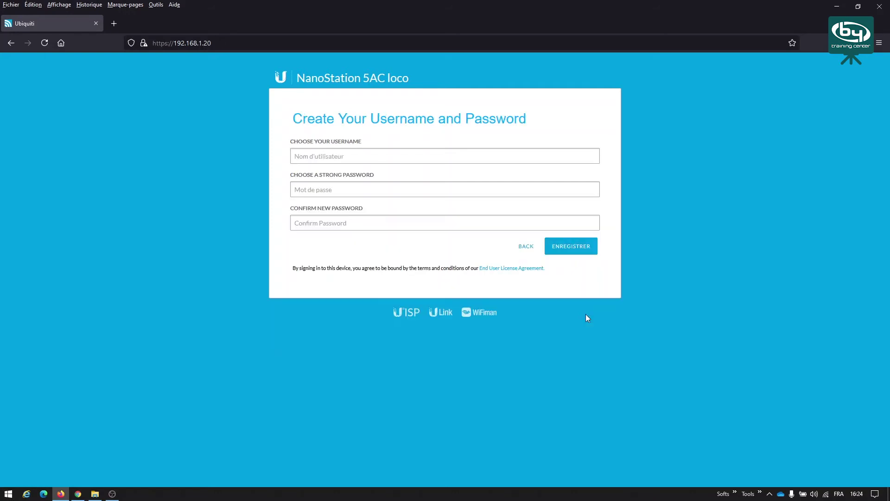
- Create the administrator account with username admin and the chosen password, then save
left_click(388, 158)
type("admin")
key("Tab")
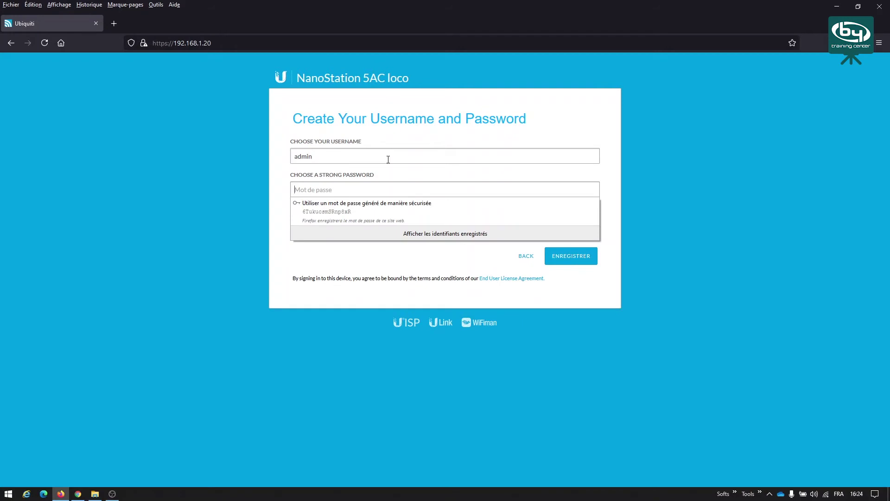
type("*******")
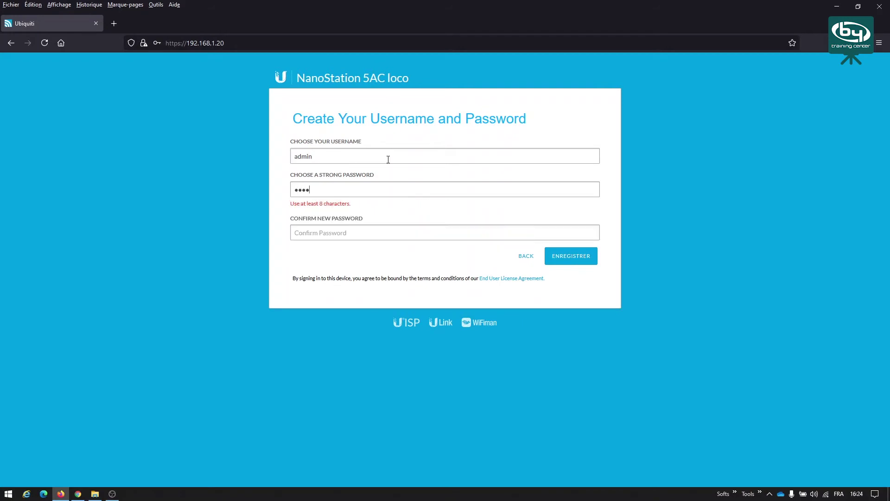
type("**")
key("Tab")
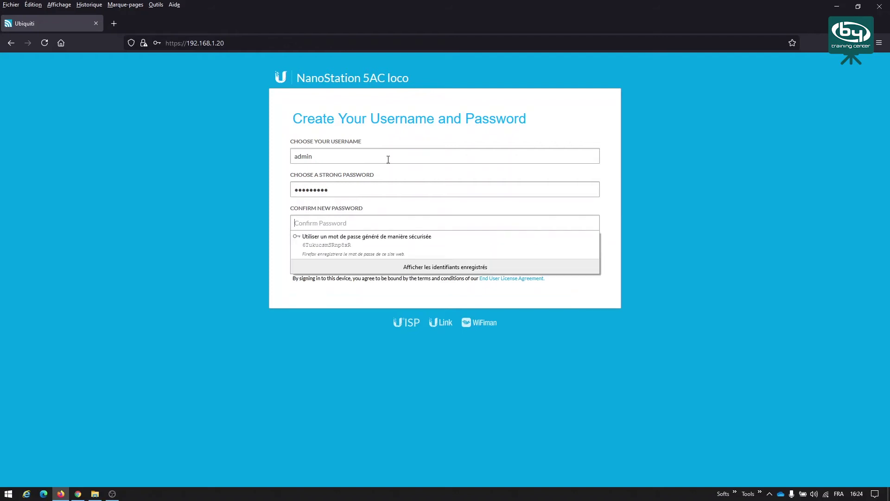
type("*********")
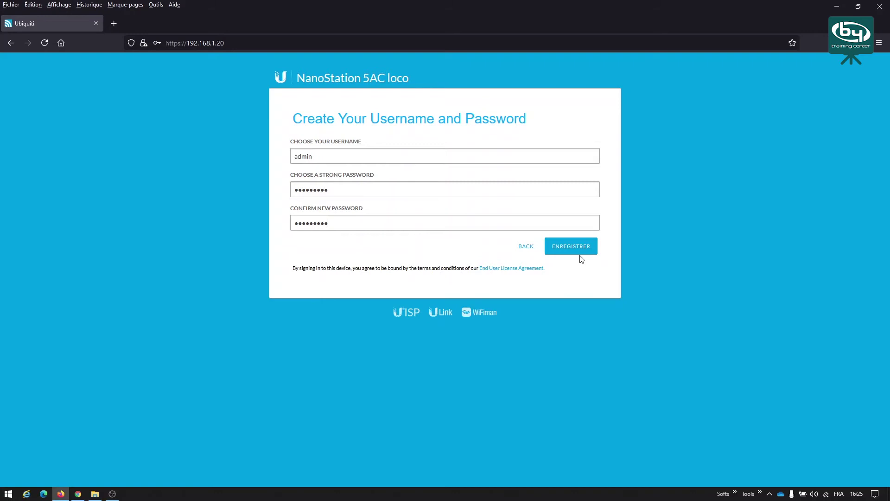
left_click(579, 251)
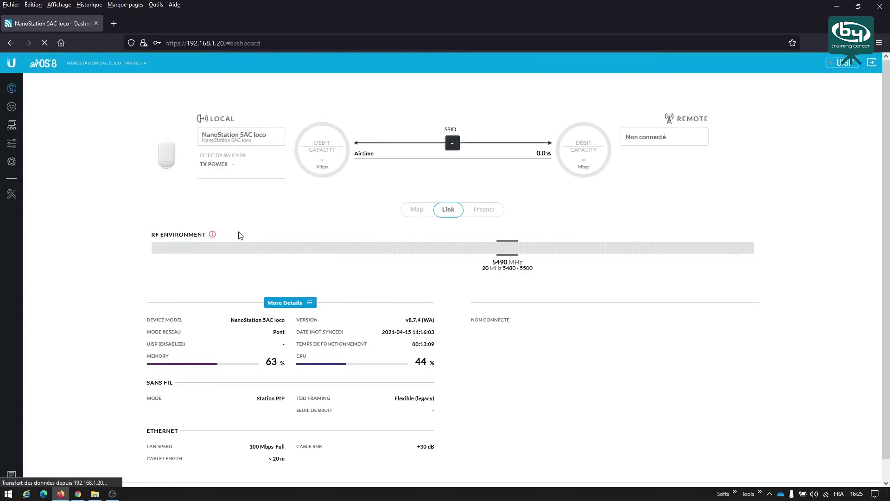
- On the Réseau page, switch addressing to static with IP 192.168.1.90
left_click(14, 165)
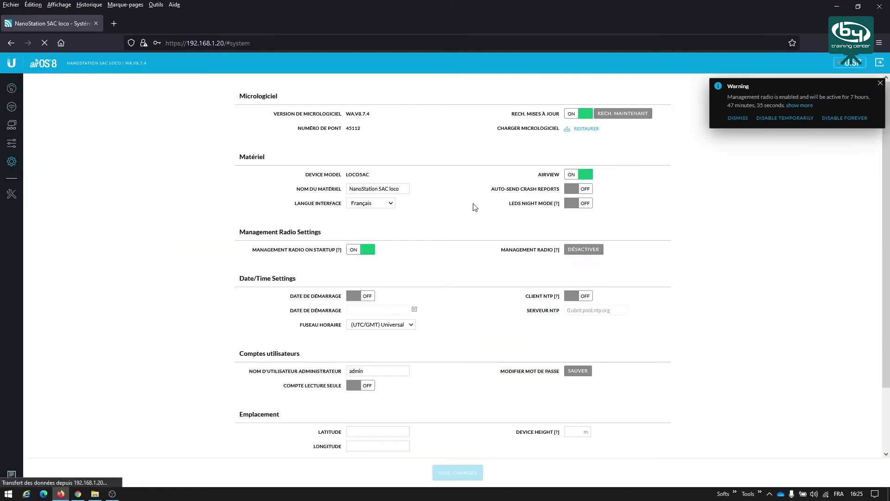
left_click(9, 130)
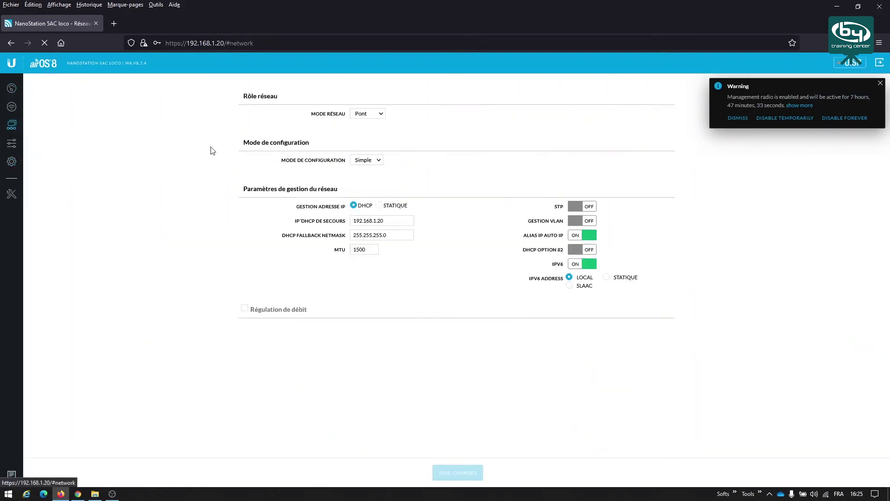
left_click(379, 204)
left_click_drag(370, 220, 341, 219)
type("19")
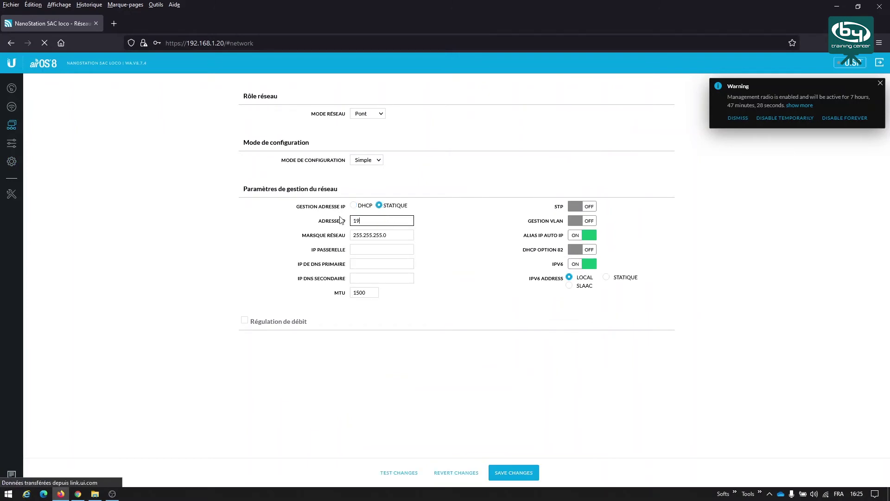
type("2.168.1.90")
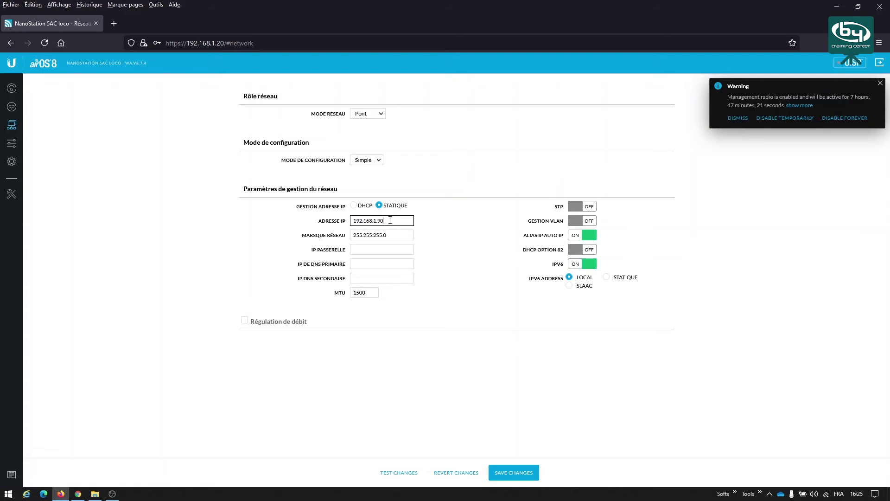
key("Tab")
key("Tab")
- Set gateway and primary DNS to 192.168.1.254 and save the network changes
type("192.168")
key("Tab")
type("192.168")
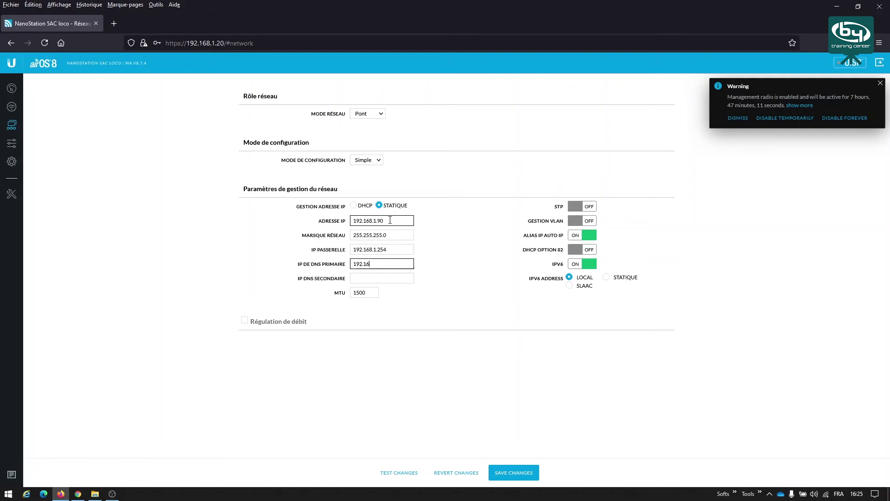
type(".1254")
key("Left")
key("Left")
key("Left")
type(".")
left_click(525, 473)
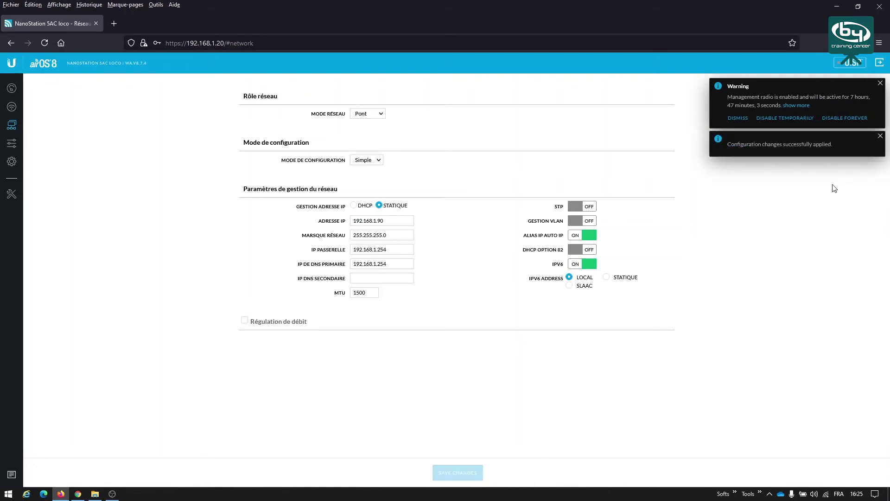
left_click(823, 149)
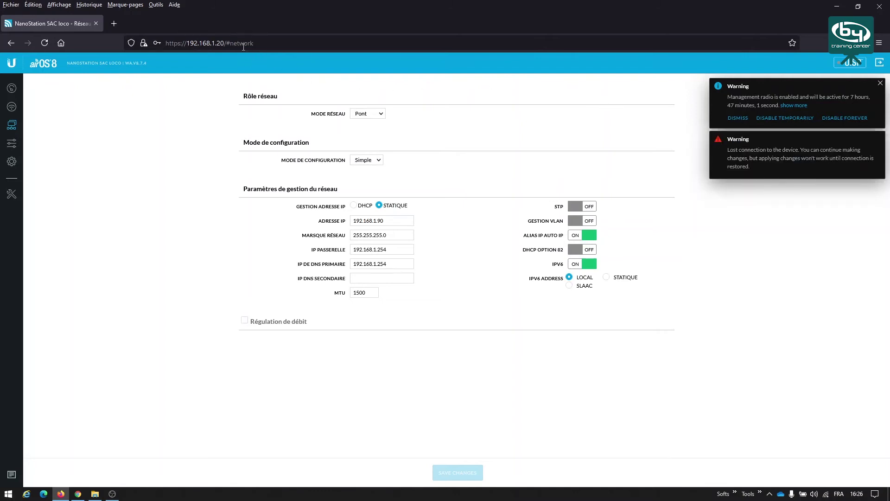
- Open 192.168.1.90 in the address bar and accept the certificate warning
left_click(227, 43)
left_click(218, 43)
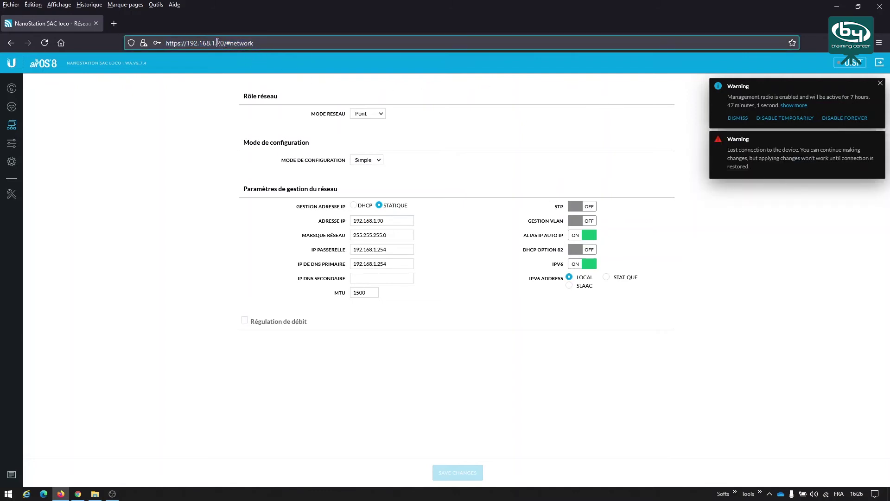
left_click_drag(217, 43, 292, 41)
type("90")
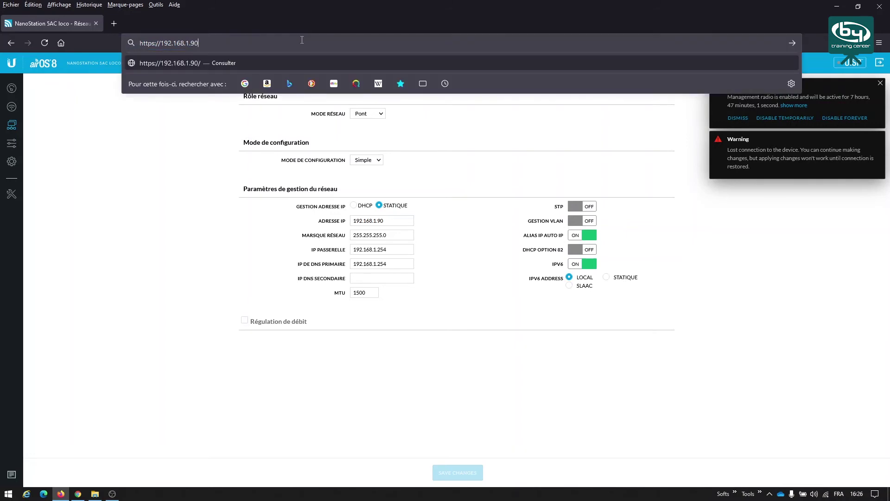
key("Return")
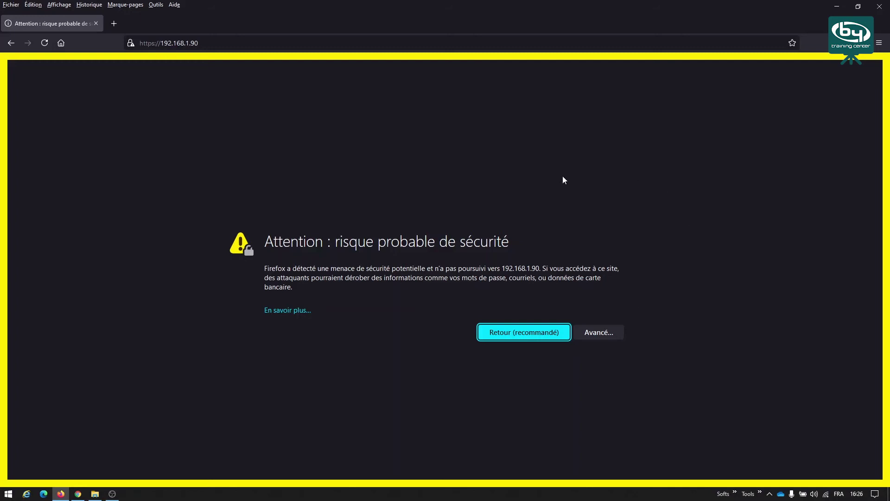
left_click(601, 334)
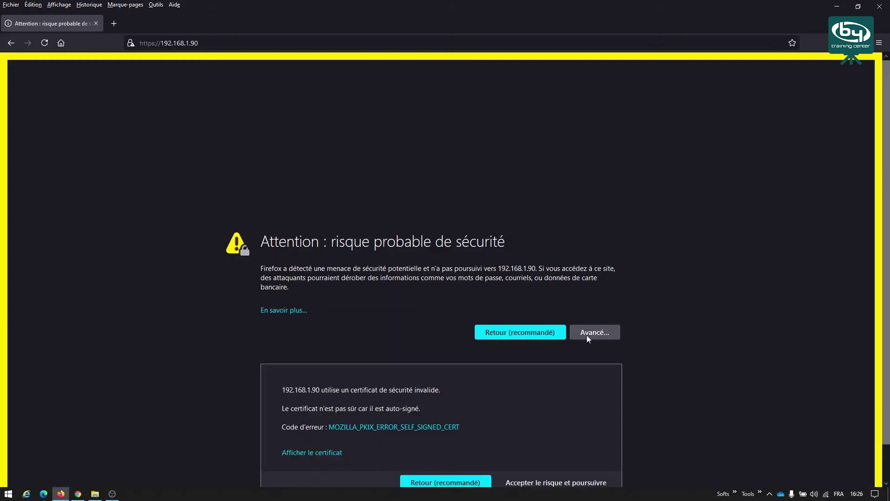
left_click(549, 482)
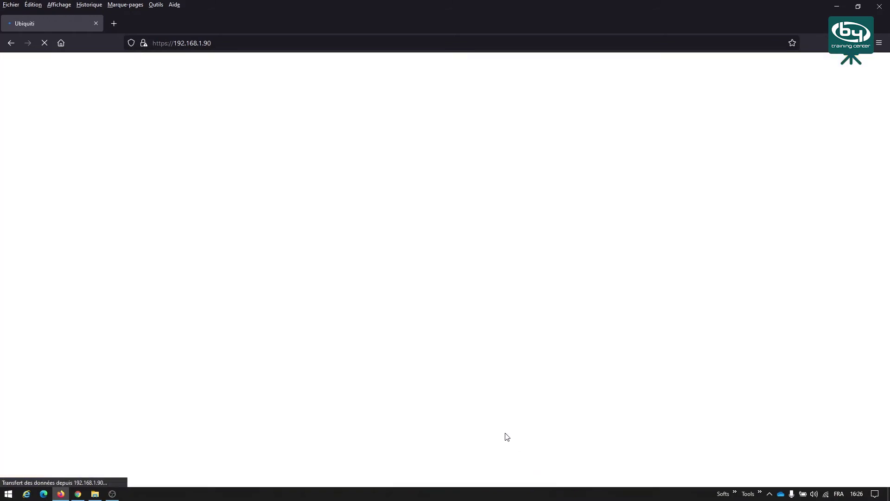
- Log in with the saved username and the admin password
left_click(373, 253)
type("a")
left_click(377, 267)
left_click(381, 289)
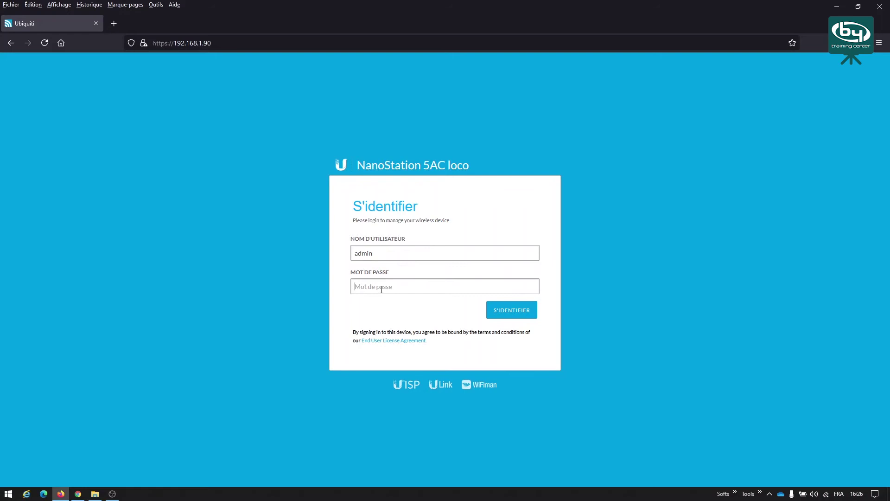
key("Return")
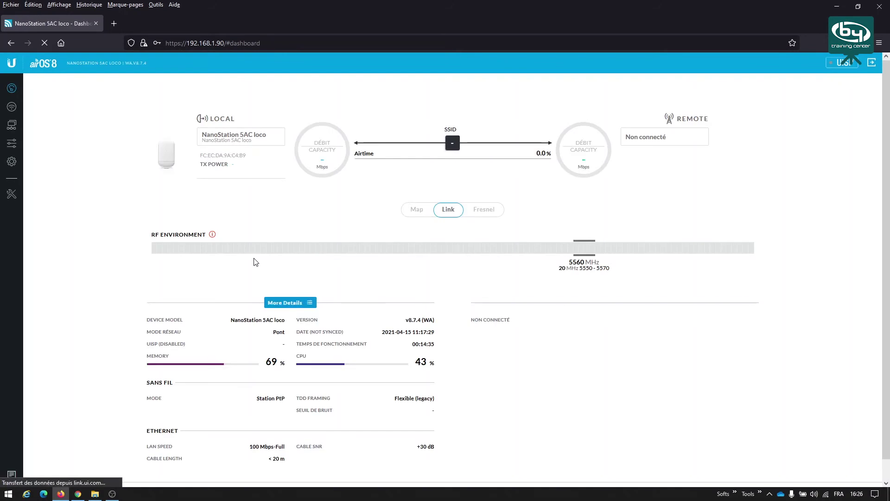
- In Sans Fil, turn on access point mode and rename the SSID to testwifi
left_click(12, 109)
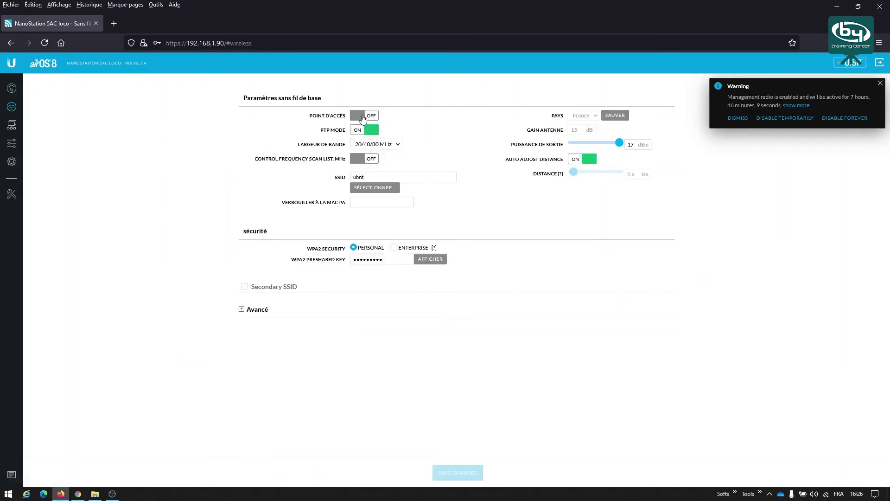
left_click(364, 117)
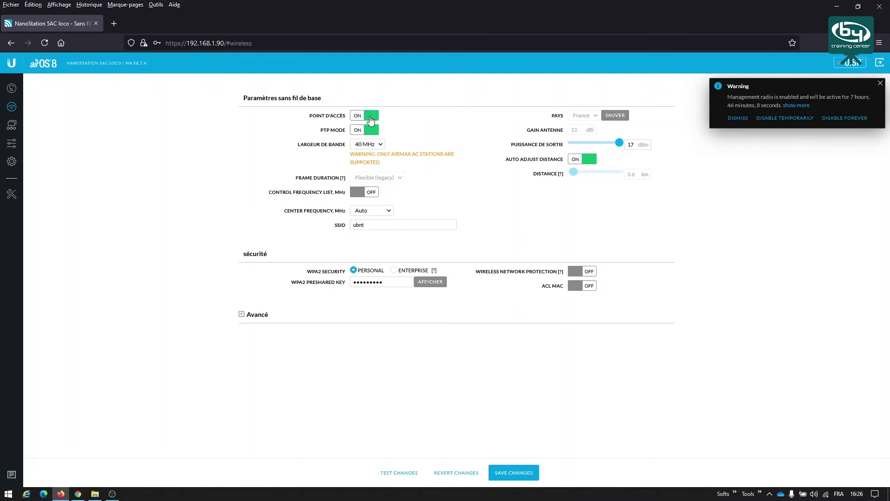
left_click(376, 226)
left_click_drag(376, 225, 348, 225)
type("testwifi")
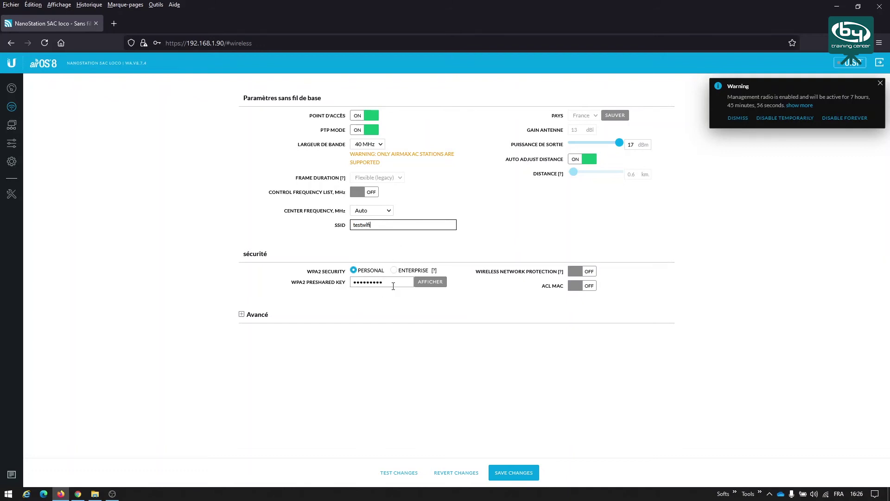
- Replace the WPA2 preshared key with a new key and save the wireless changes
left_click_drag(391, 284, 347, 286)
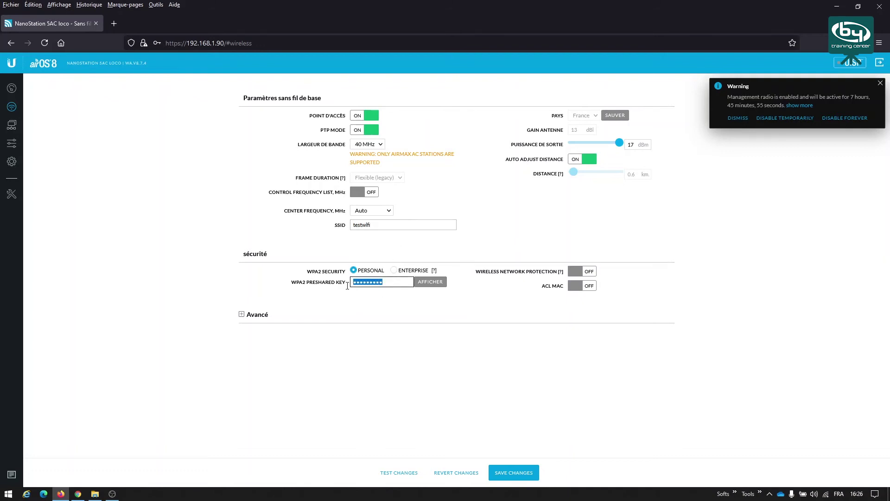
left_click(429, 281)
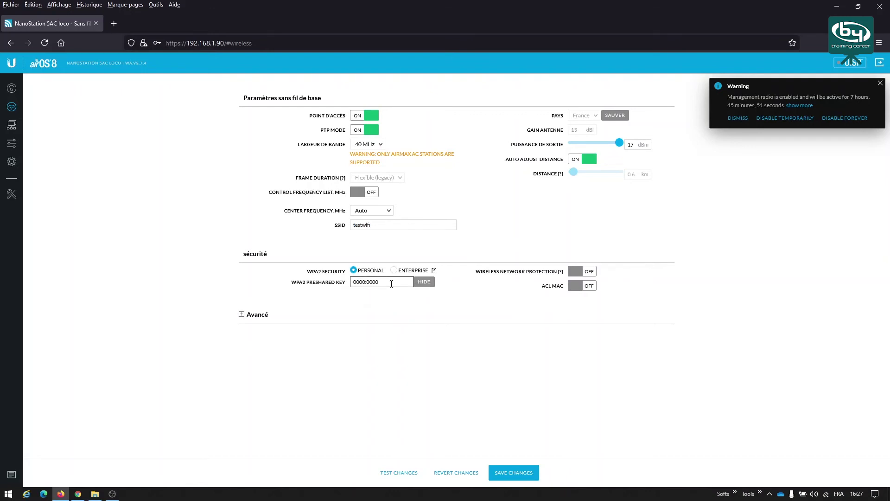
left_click_drag(383, 283, 352, 282)
left_click(363, 224)
left_click(519, 478)
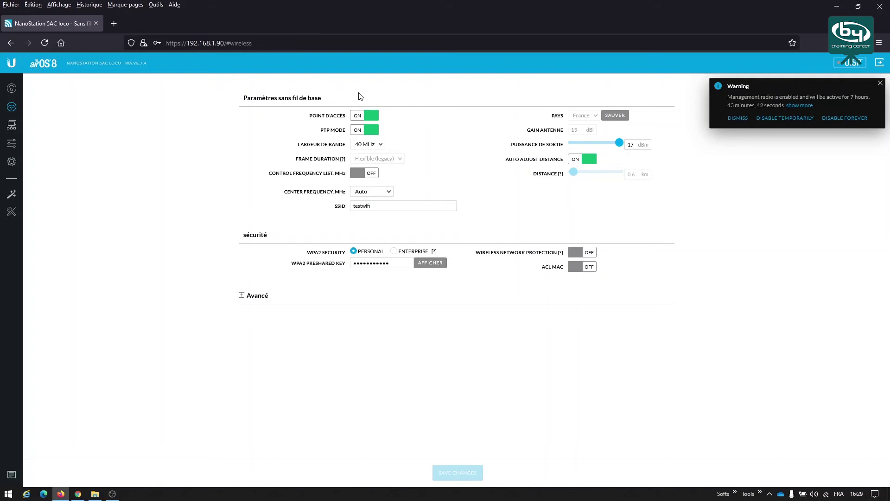
- After the changes apply, return to the dashboard showing SSID testwifi in AP PtP mode
left_click(11, 89)
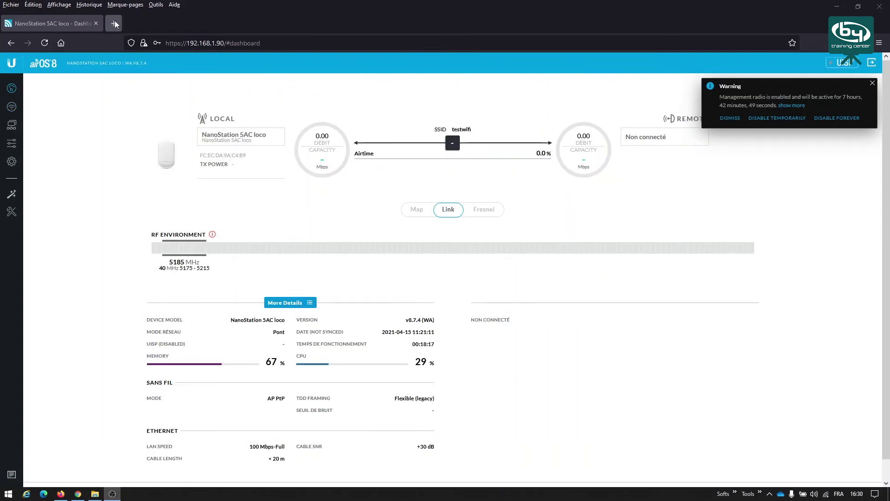
- Load the second NanoStation at 192.168.1.20 and accept its self-signed certificate warning
left_click(223, 43)
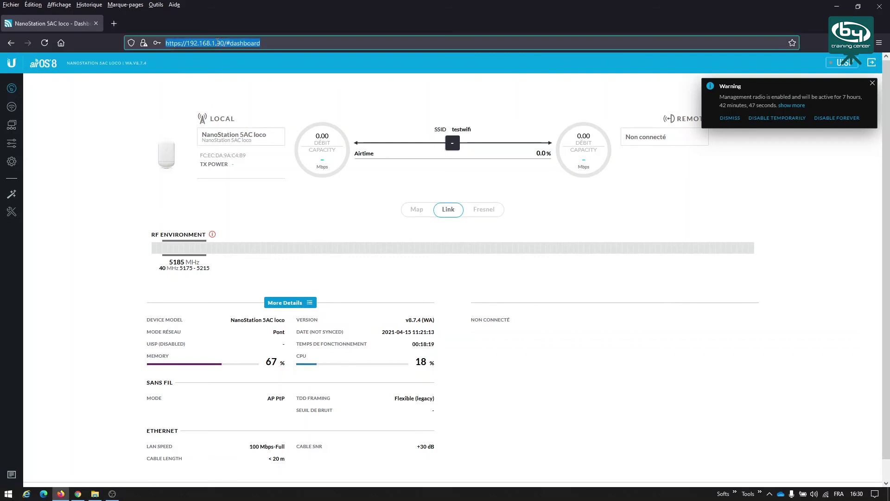
left_click(217, 41)
left_click_drag(217, 41, 303, 34)
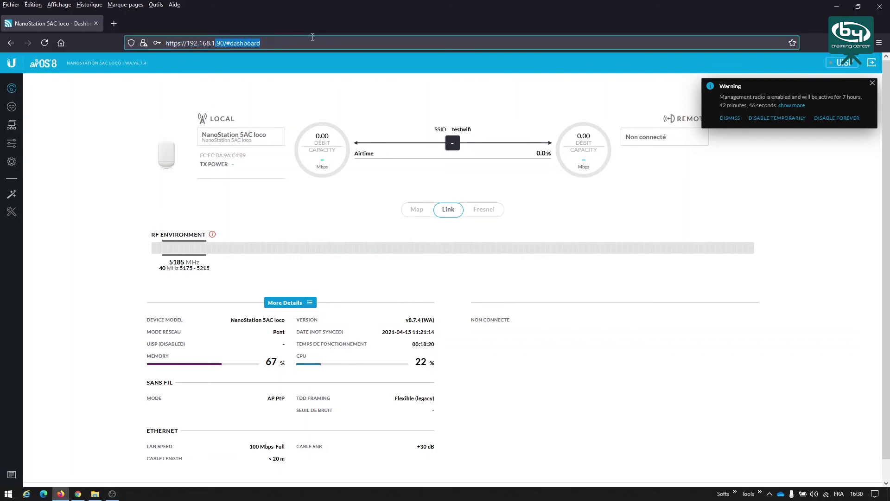
type("20")
key("Return")
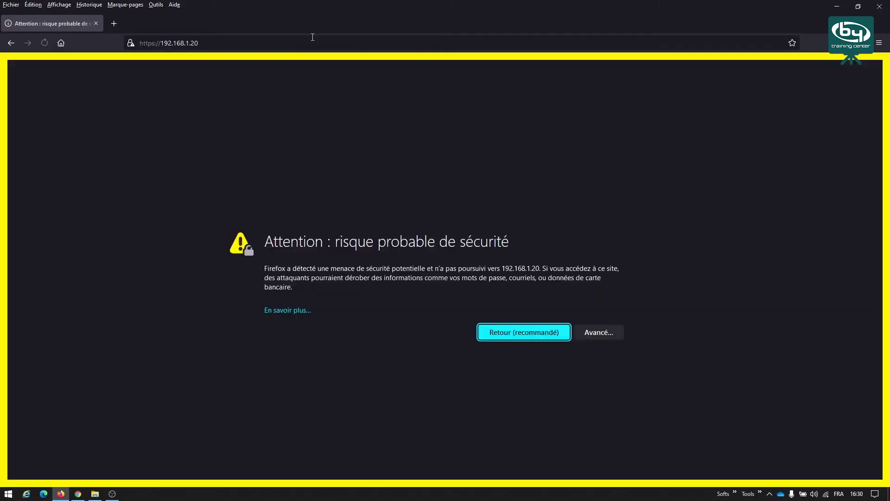
left_click(602, 337)
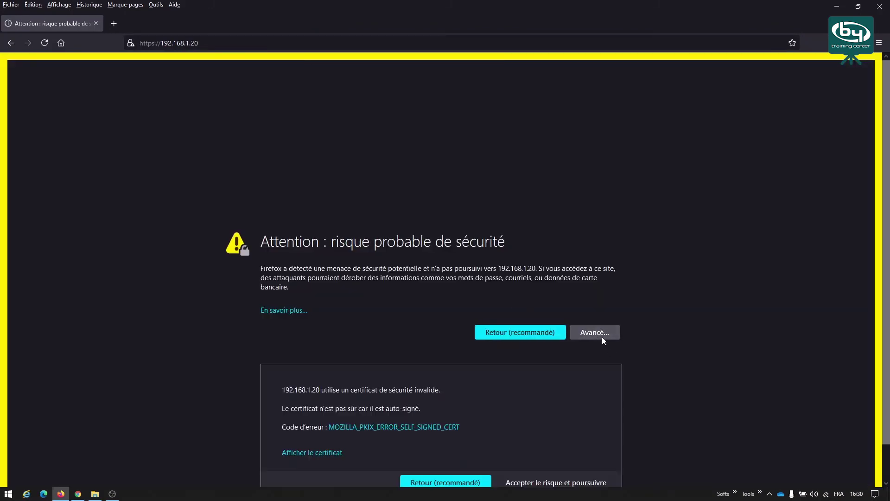
left_click(565, 482)
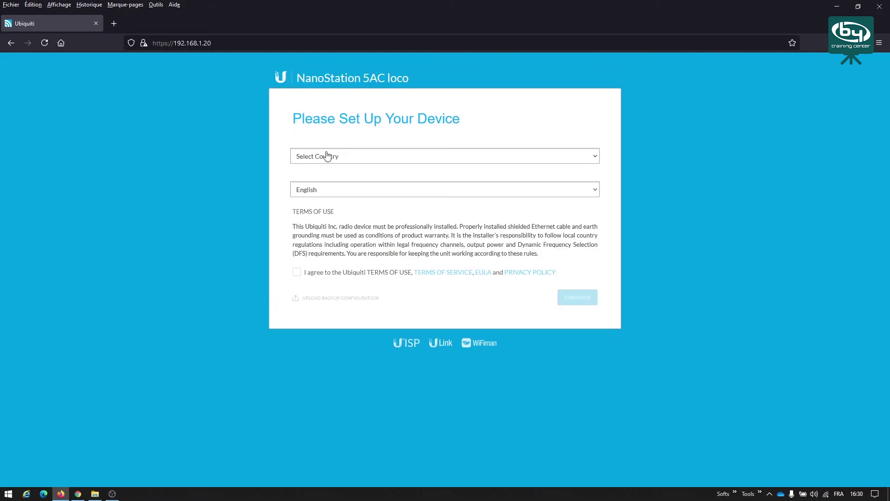
- Set the setup interface language to Français
left_click(331, 157)
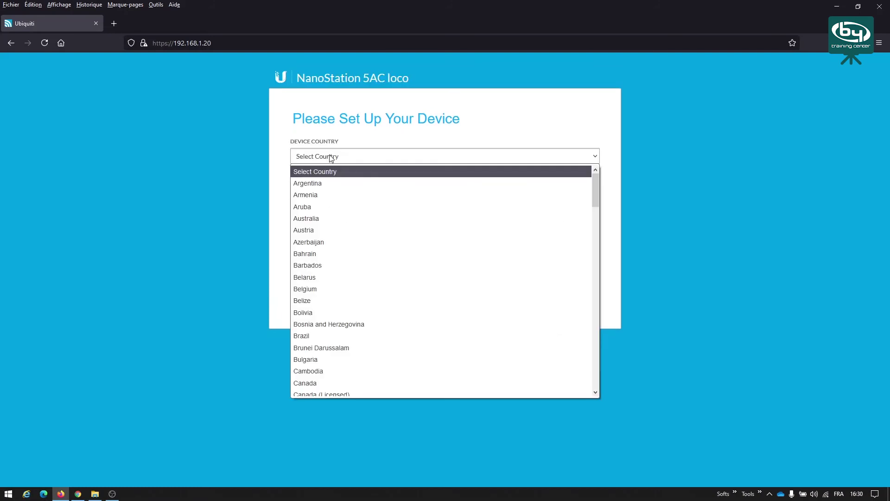
left_click(302, 172)
left_click(312, 199)
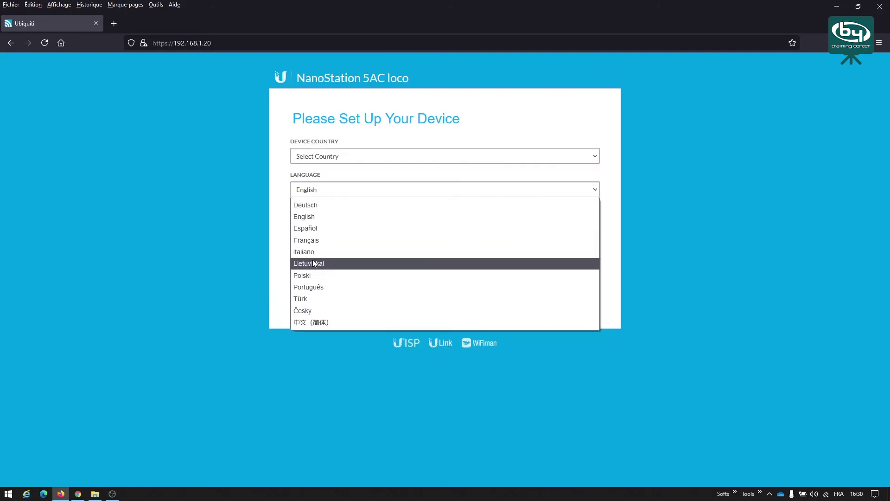
left_click(310, 239)
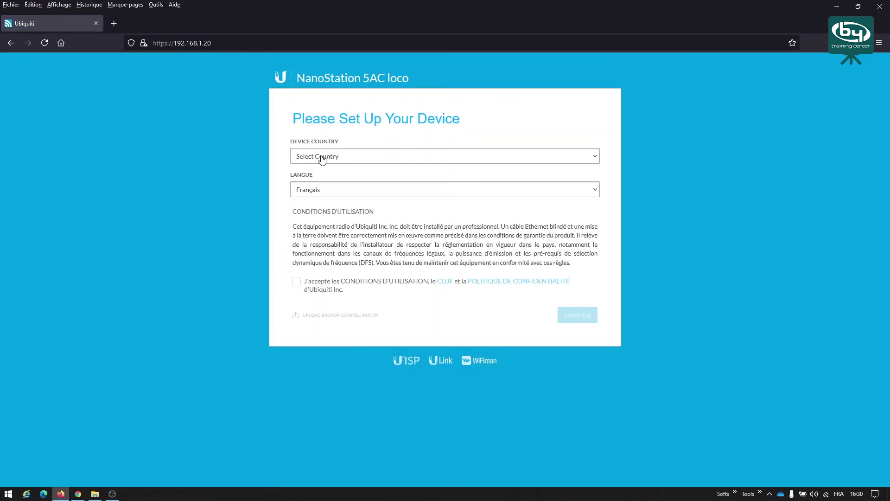
- Set the device country to France, accept the terms of use and continue
left_click(322, 159)
key("f")
key("r")
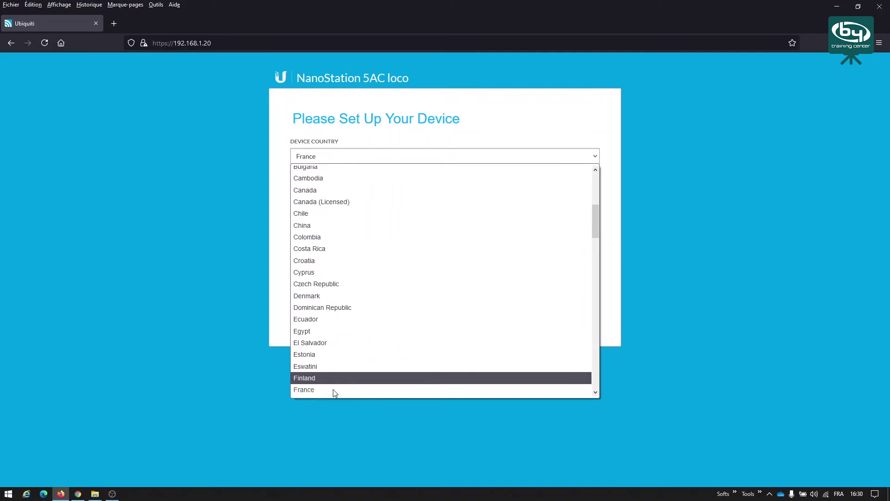
left_click(313, 389)
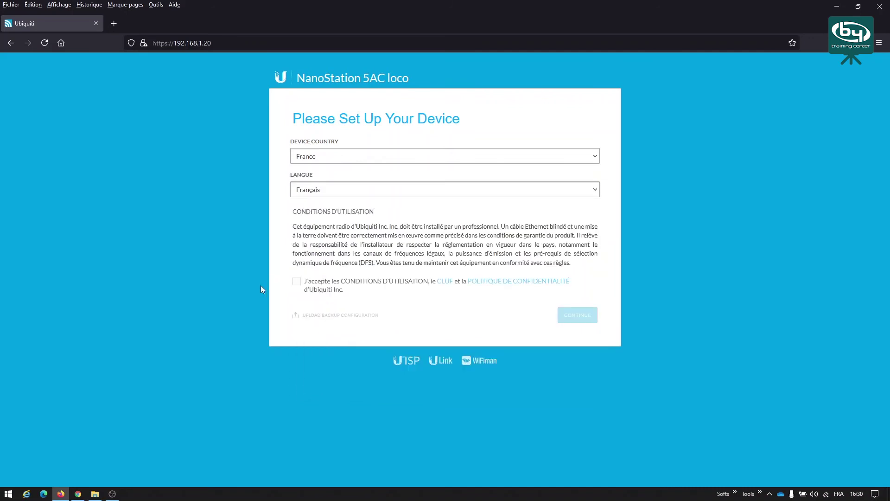
left_click(297, 281)
left_click(581, 315)
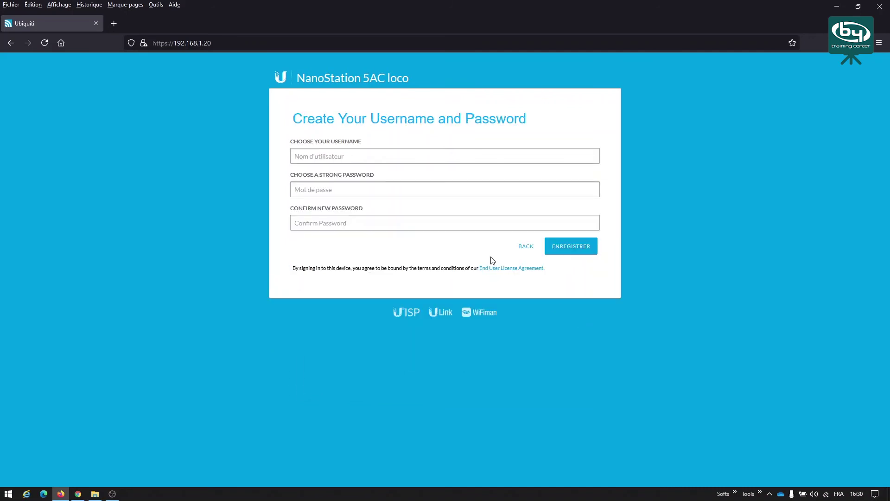
- Create the administrator account with username admin and a confirmed password, declining Firefox's save-login prompt
left_click(363, 158)
type("adm")
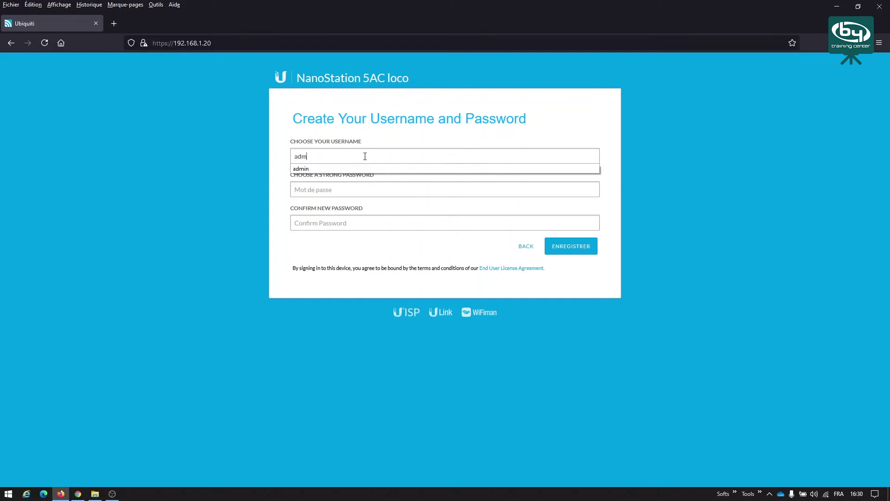
type("in")
key("Tab")
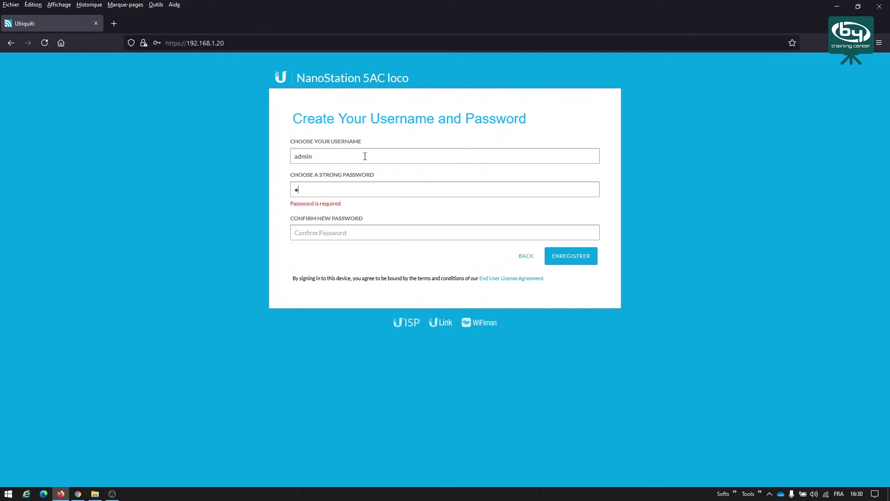
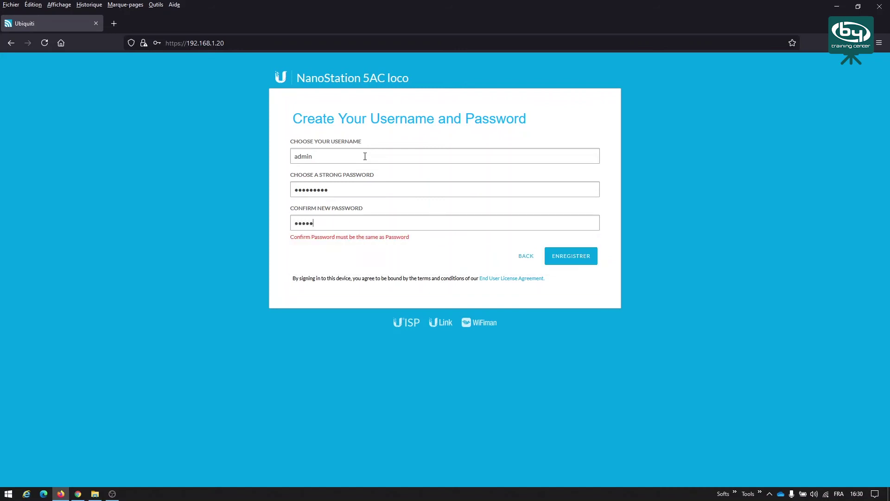
key("Return")
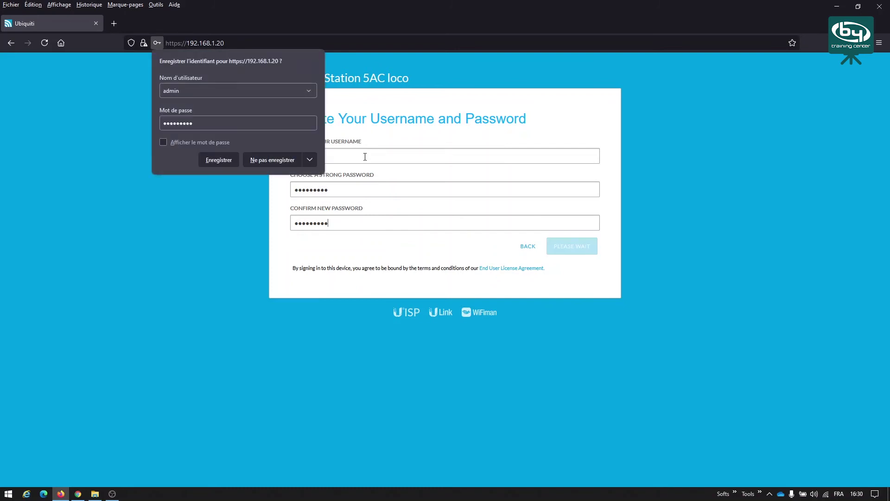
left_click(170, 348)
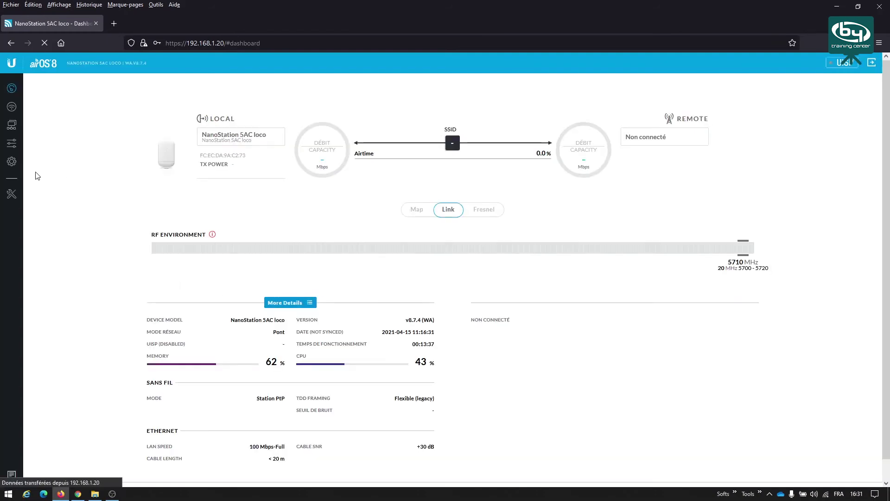
- Switch the network settings to static and enter IP address 192.168.1.91
left_click(12, 131)
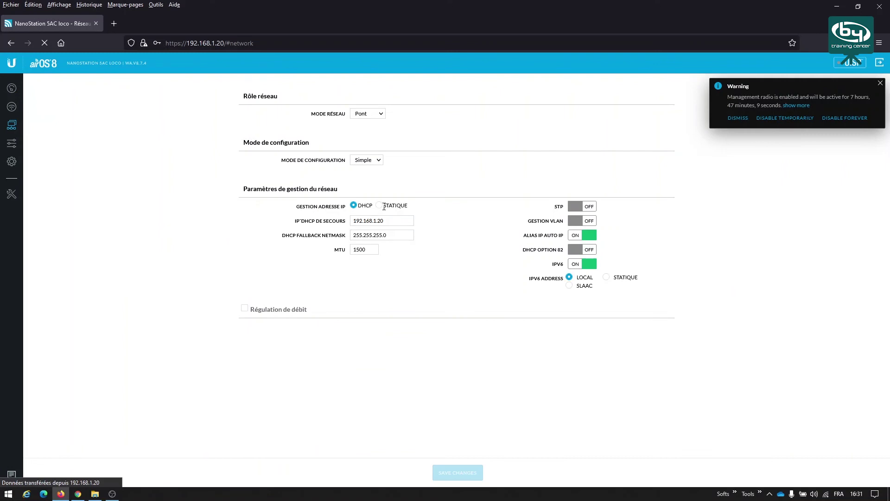
left_click(384, 207)
type("192.168")
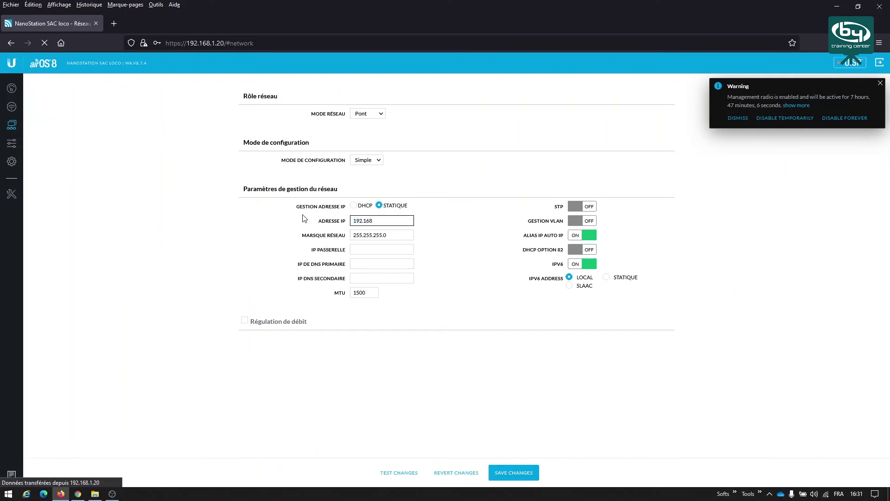
type(".1.9")
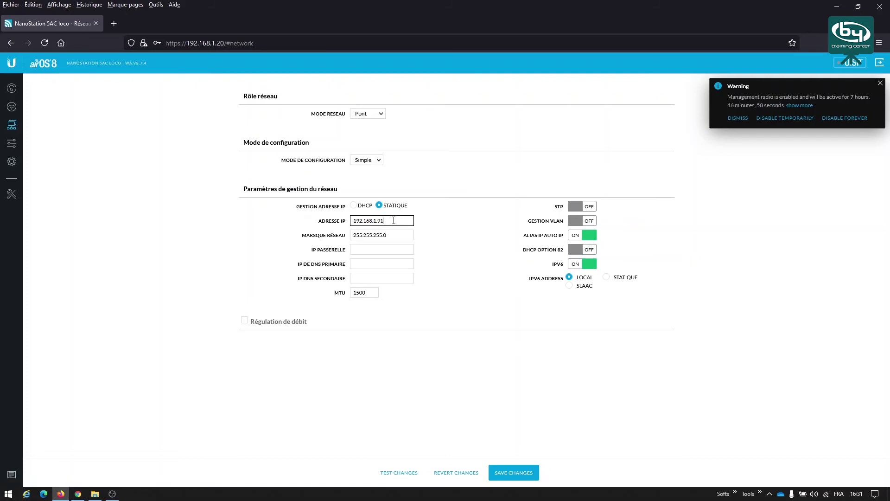
type("1")
- Set gateway and primary DNS to 192.168.1.254 and save the network changes
left_click(388, 249)
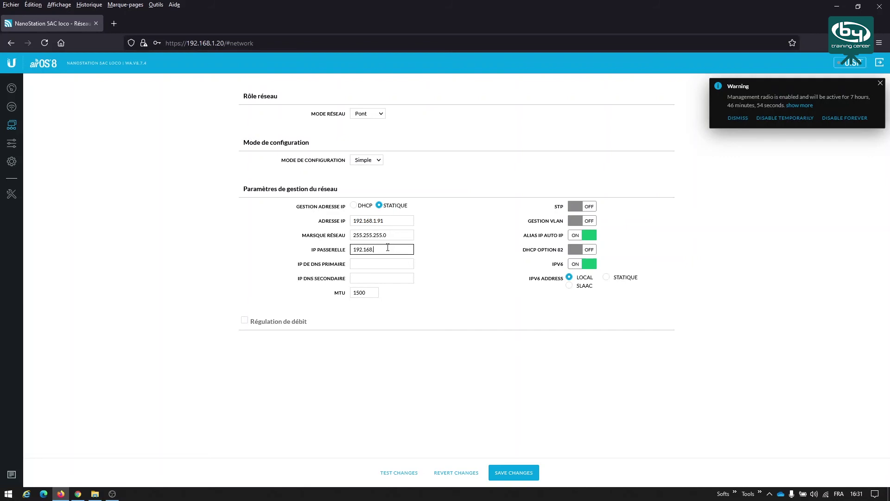
key("Tab")
type("192.168")
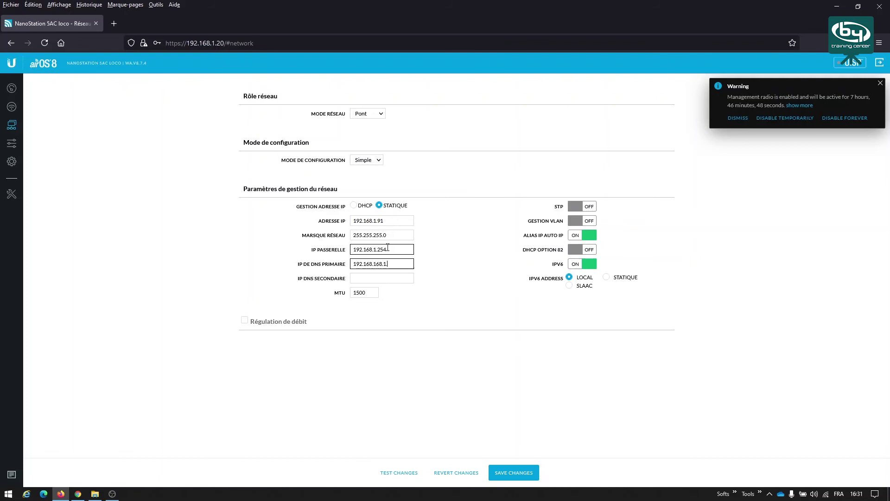
left_click(398, 264)
key("Left")
key("Left")
key("Left")
key("Left")
key("Left")
key("BackSpace")
key("BackSpace")
key("BackSpace")
key("BackSpace")
left_click(520, 472)
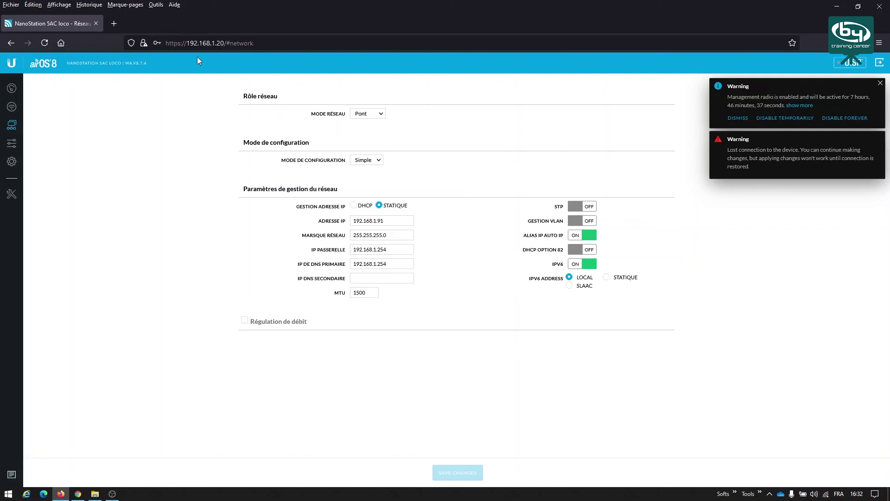
double_click(214, 43)
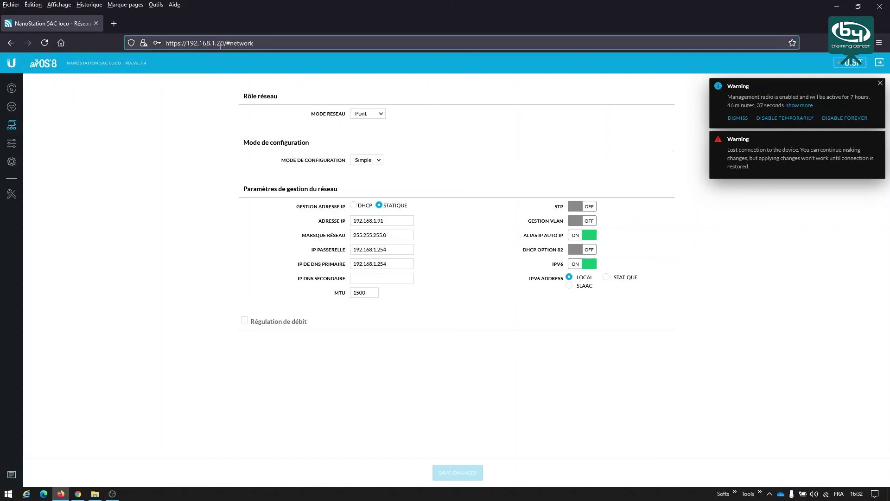
left_click_drag(218, 43, 285, 44)
type("91")
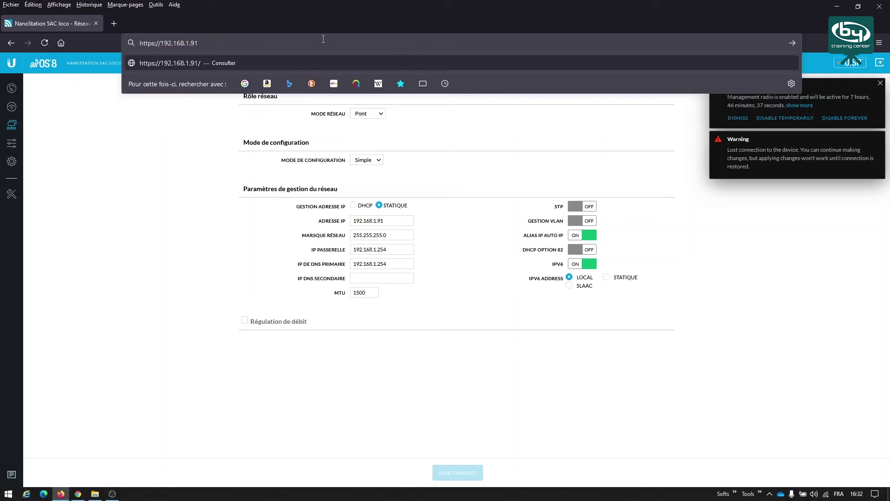
key("Return")
left_click(599, 332)
left_click(547, 484)
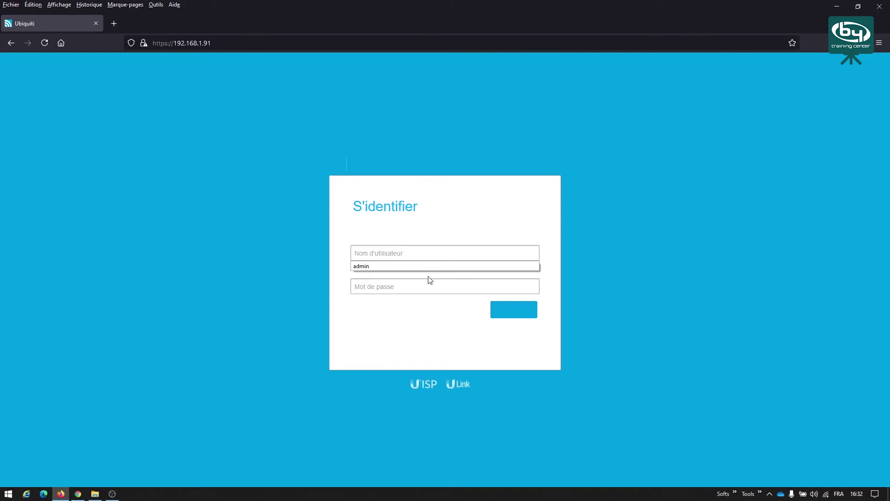
- Sign in with the admin username and password
left_click(387, 268)
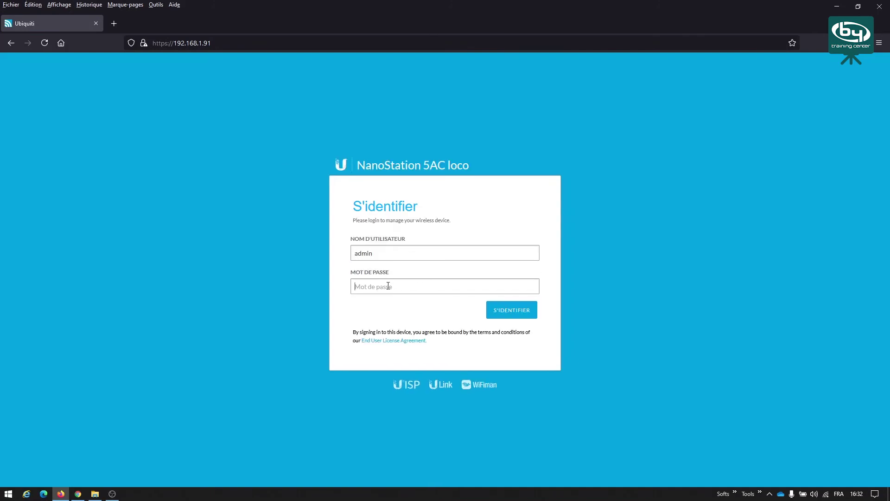
type("•••••••••")
key("Return")
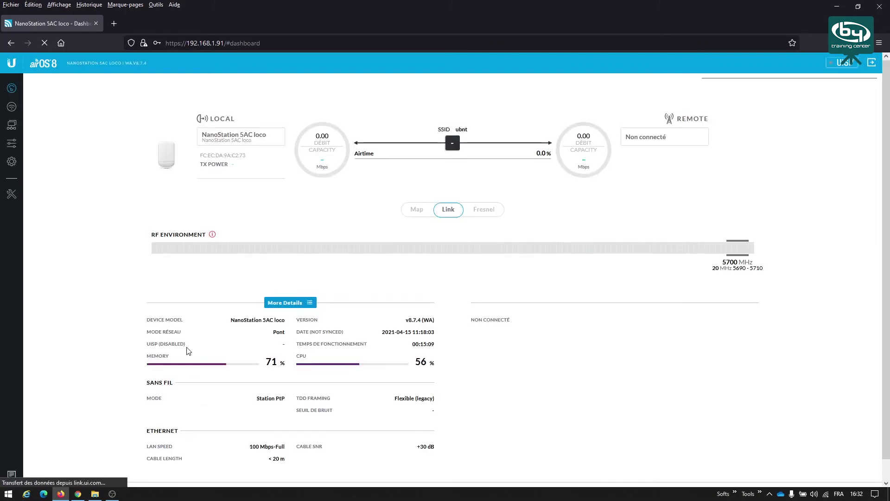
left_click(12, 112)
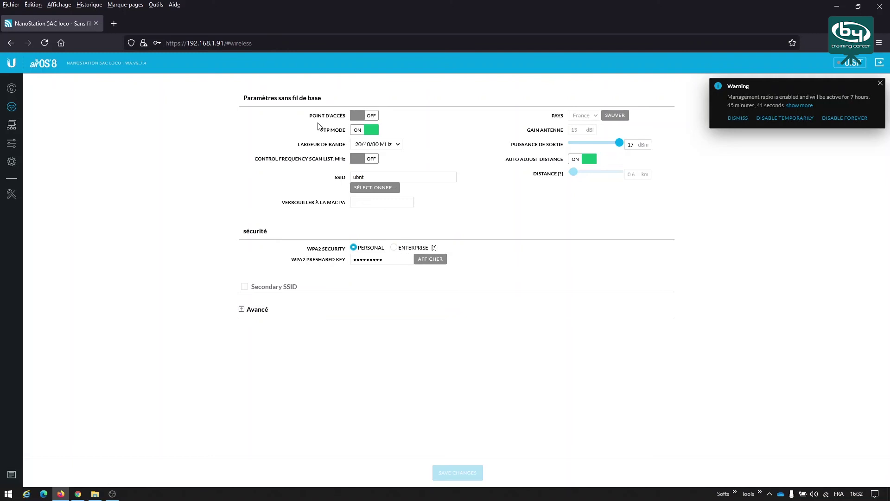
left_click(373, 192)
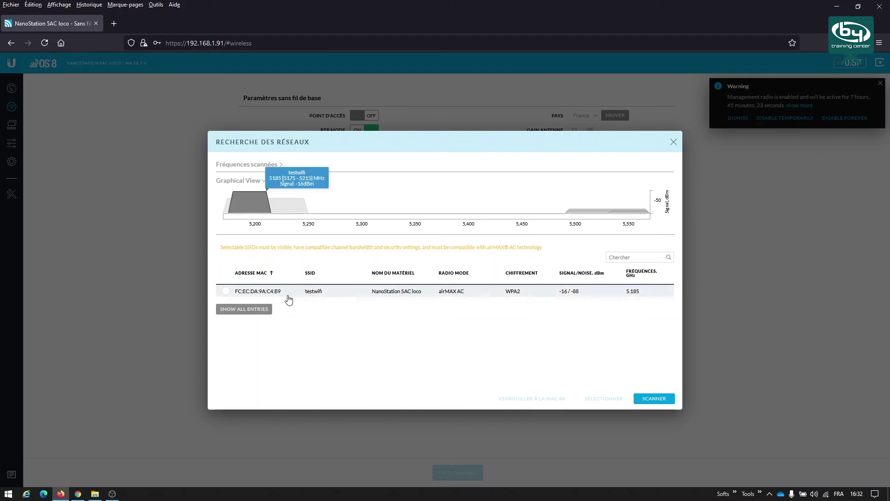
left_click(227, 292)
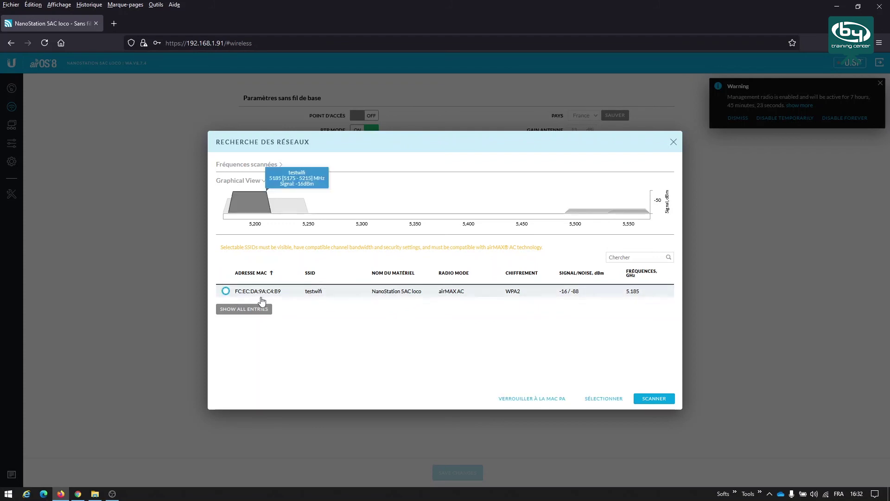
left_click(539, 400)
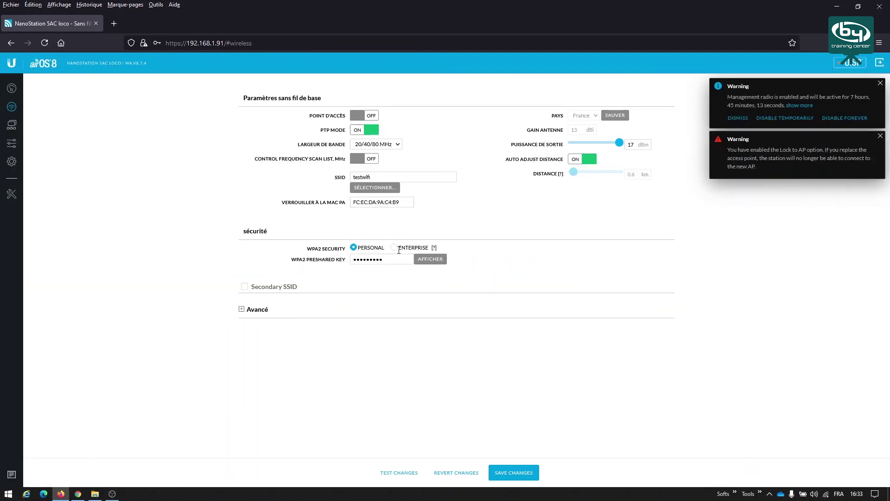
- Replace the WPA2 preshared key with the access point's key, save, and go back to the dashboard
left_click(431, 258)
left_click_drag(381, 258, 350, 259)
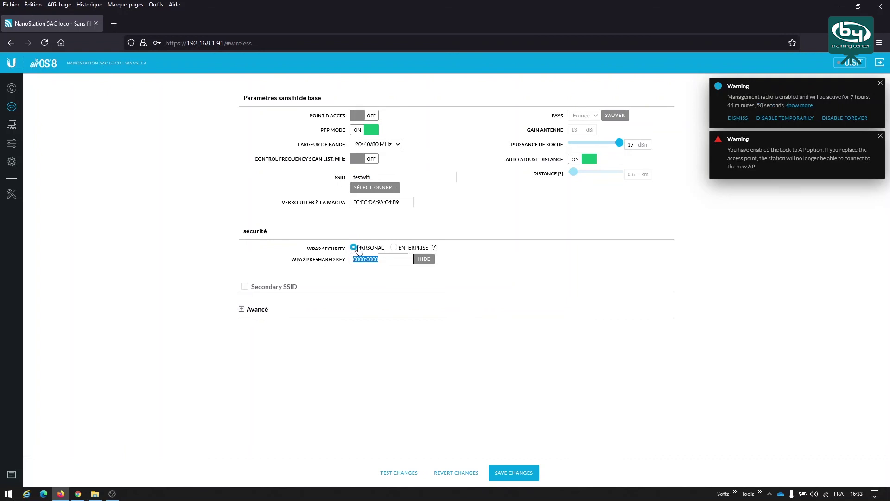
left_click(514, 474)
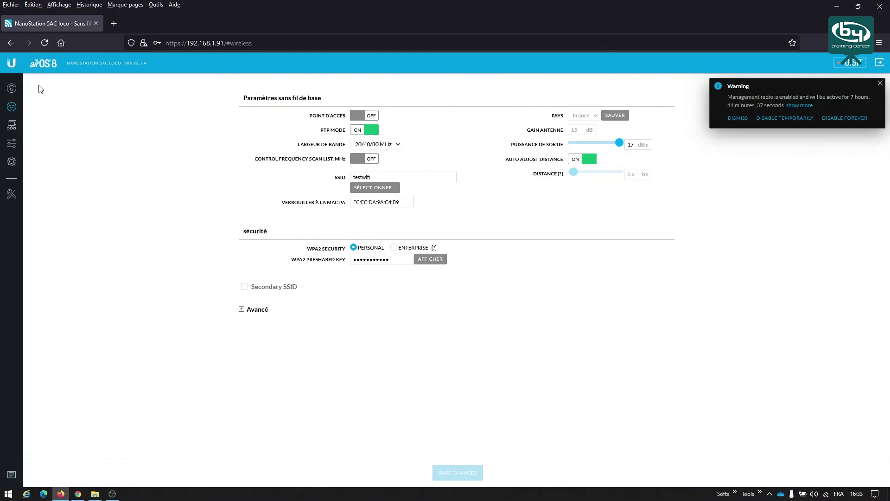
left_click(12, 91)
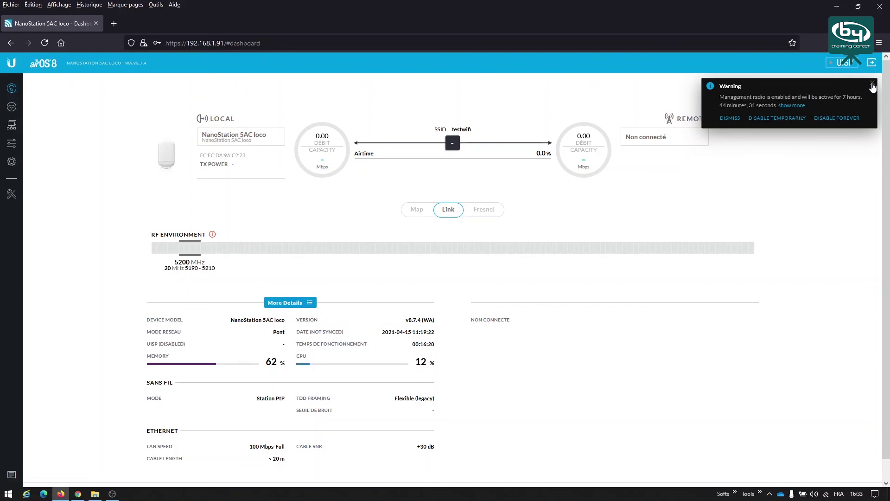
- Close the management radio Warning notification on the dashboard
left_click(873, 85)
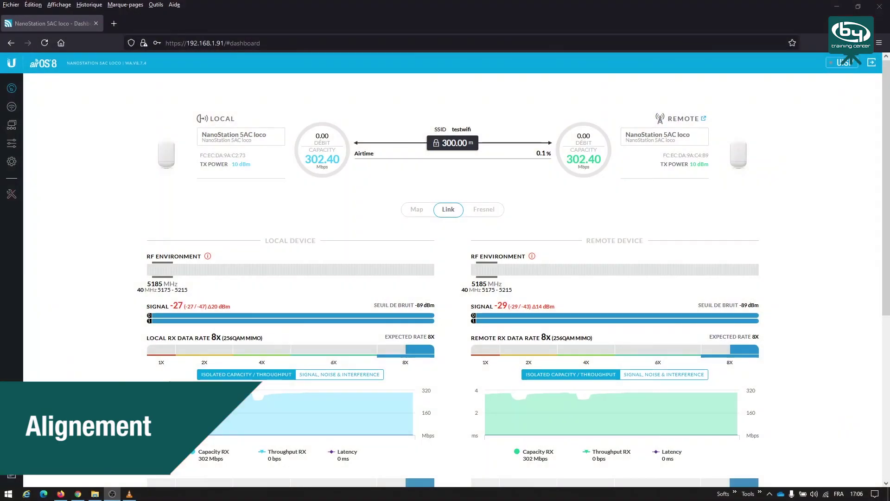
- Open the antenna alignment tool from the Outils sidebar menu
mouse_move(723, 338)
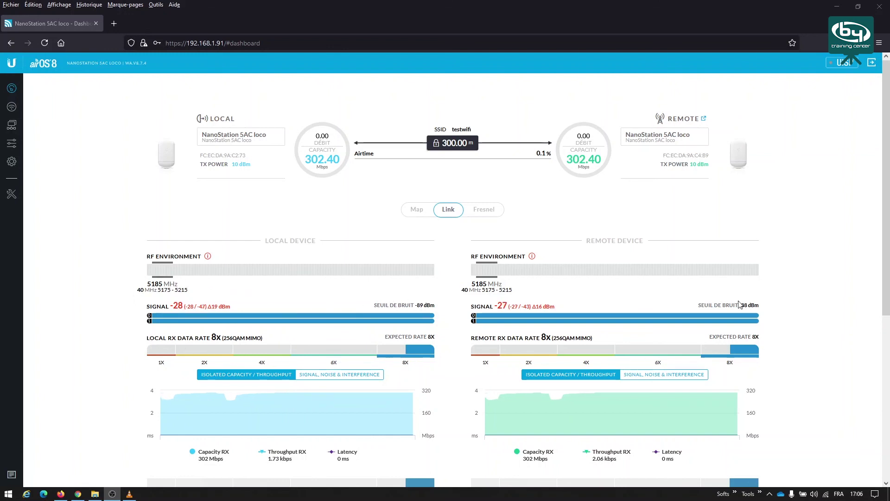
left_click(13, 193)
left_click(108, 147)
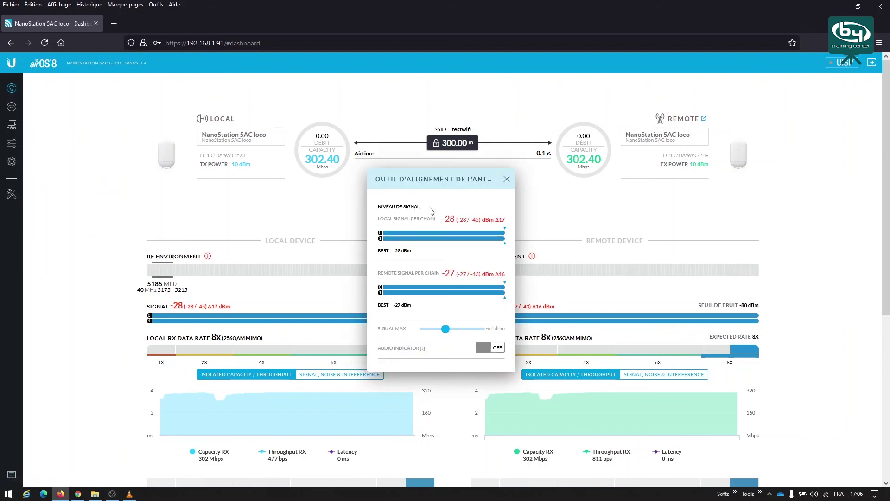
- Check the signal readings (local -27 dBm, remote -28 dBm) and per-chain difference warnings
mouse_move(462, 223)
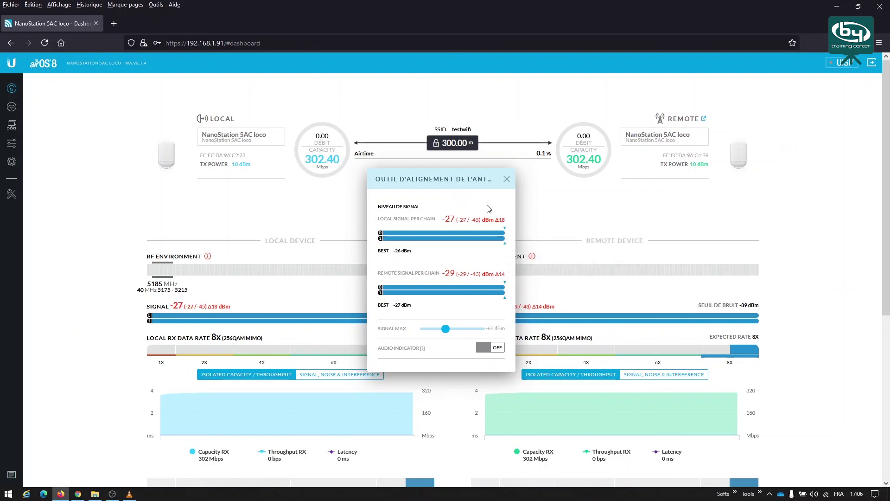
mouse_move(500, 225)
mouse_move(454, 219)
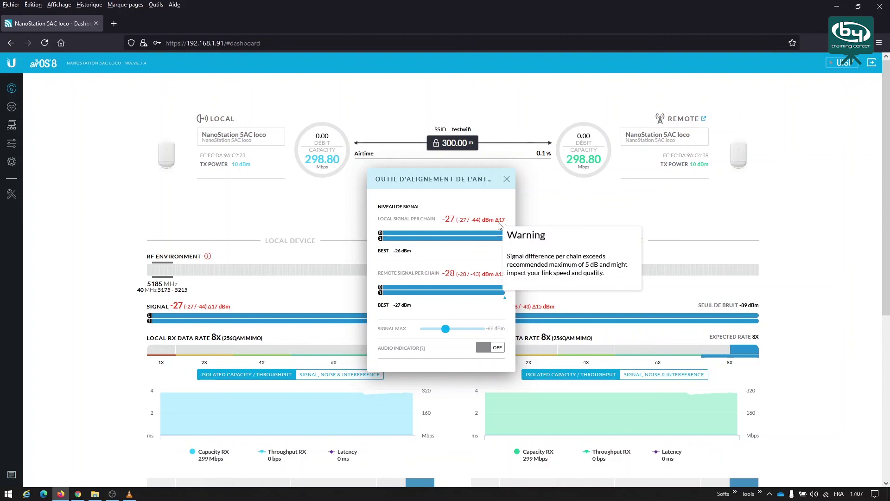